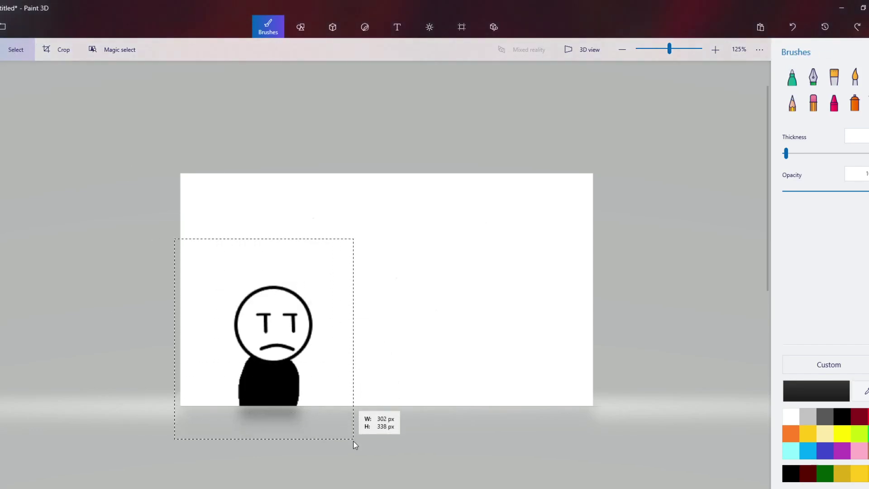
Select the sad figure and drag it down so the bottom edge cuts off its body
mouse_move(242, 357)
mouse_down()
mouse_move(261, 402)
mouse_move(251, 270)
mouse_move(247, 339)
mouse_move(239, 312)
mouse_up()
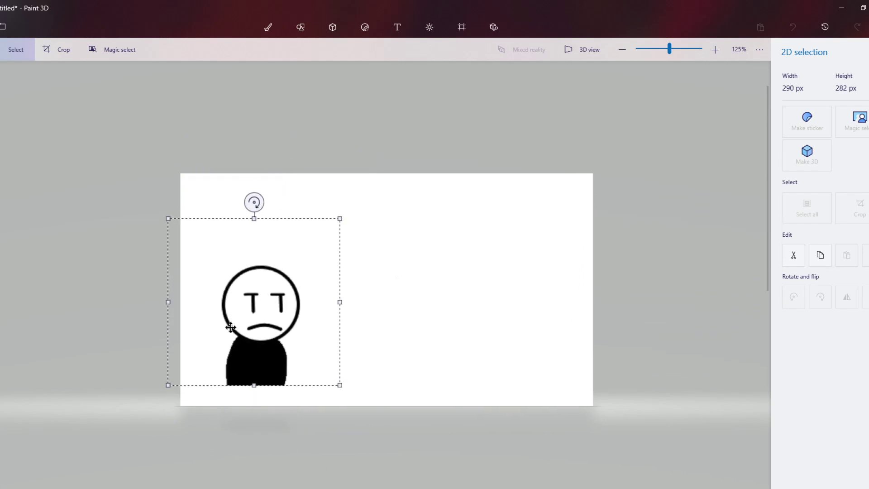
mouse_move(239, 312)
mouse_down()
mouse_move(231, 355)
mouse_move(239, 349)
mouse_up()
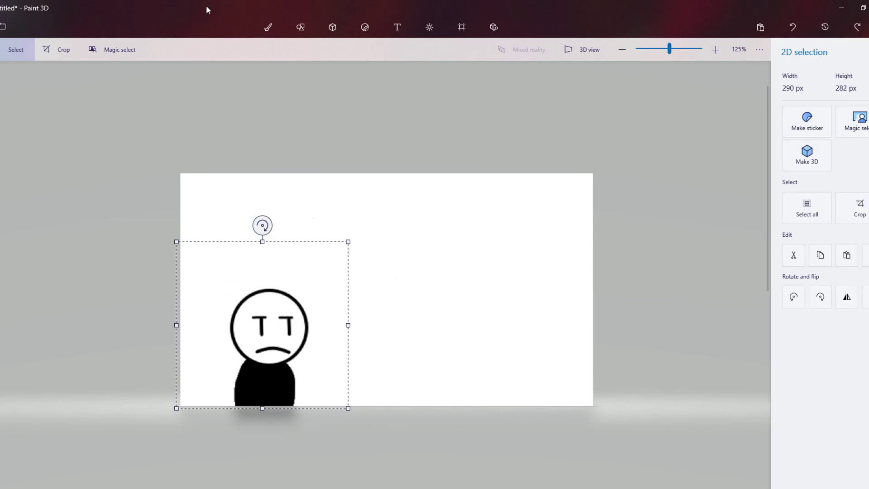
With the orange Marker, draw an oval and a short stroke inside it
click(268, 27)
click(791, 77)
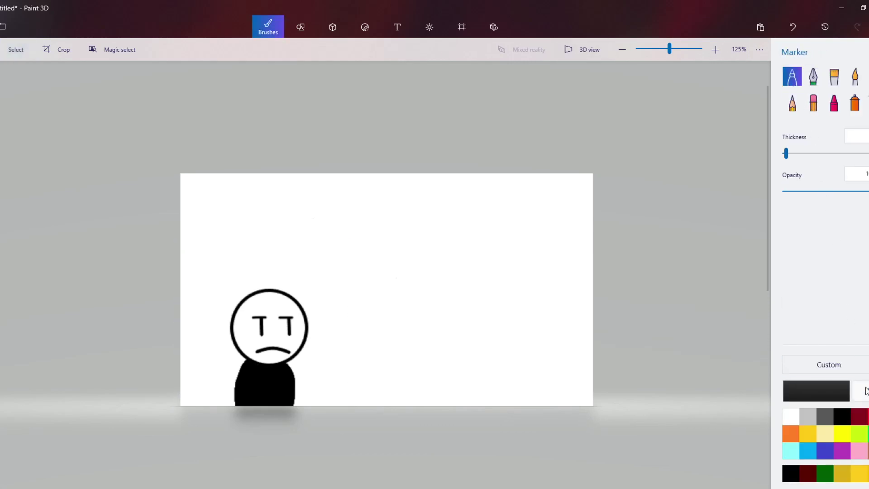
click(790, 433)
mouse_move(452, 311)
mouse_down()
mouse_move(407, 275)
mouse_move(484, 251)
mouse_move(452, 310)
mouse_up()
drag(474, 267, 473, 252)
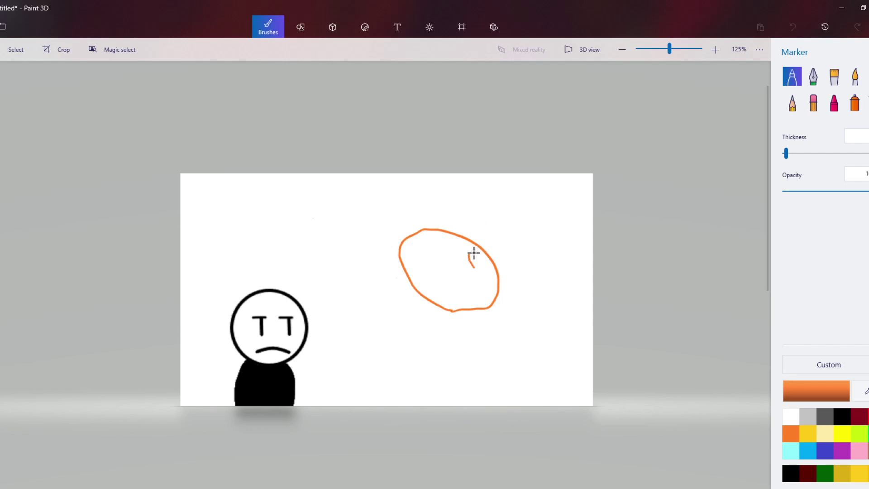
Add small loops and marks in and around the orange oval
drag(497, 294, 504, 283)
drag(456, 310, 448, 288)
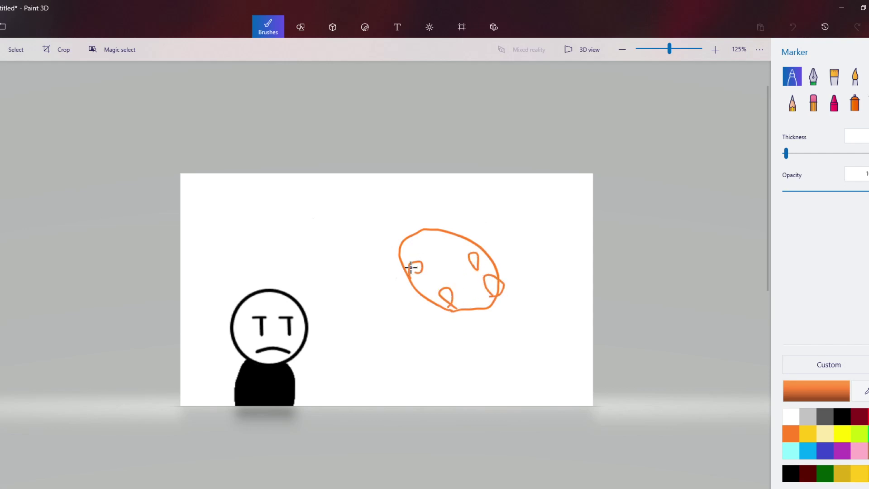
drag(418, 238, 435, 234)
mouse_move(452, 269)
mouse_down()
mouse_move(465, 269)
mouse_move(485, 329)
mouse_up()
Switch the colour to black and undo the whole orange doodle
click(837, 415)
click(790, 32)
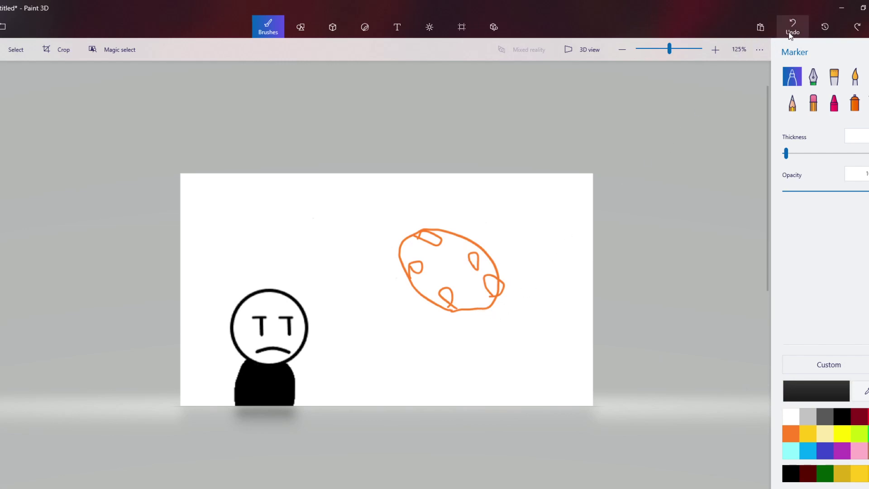
click(790, 35)
click(792, 36)
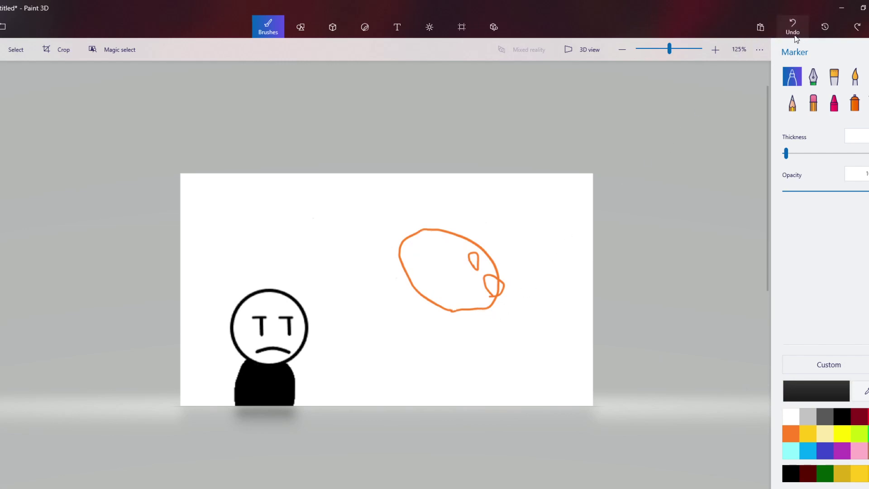
click(794, 39)
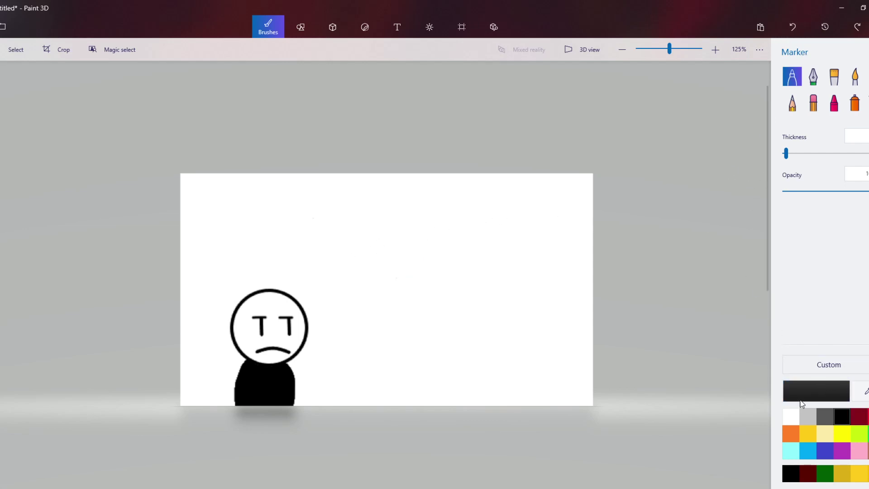
Draw a black hand outline and add a widened 2D 'thumbs up' label at the top
mouse_move(437, 324)
mouse_down()
mouse_move(413, 316)
mouse_move(417, 288)
mouse_move(402, 258)
mouse_move(466, 237)
mouse_move(492, 284)
mouse_move(432, 324)
mouse_up()
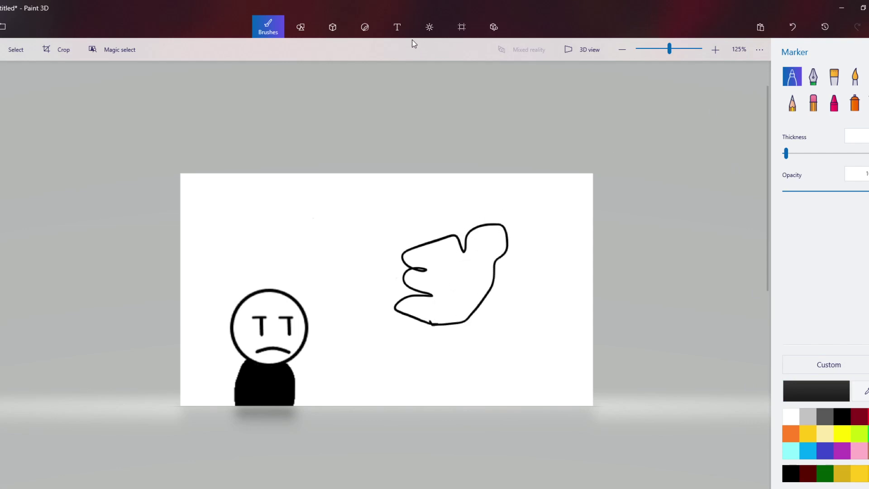
click(397, 27)
click(398, 211)
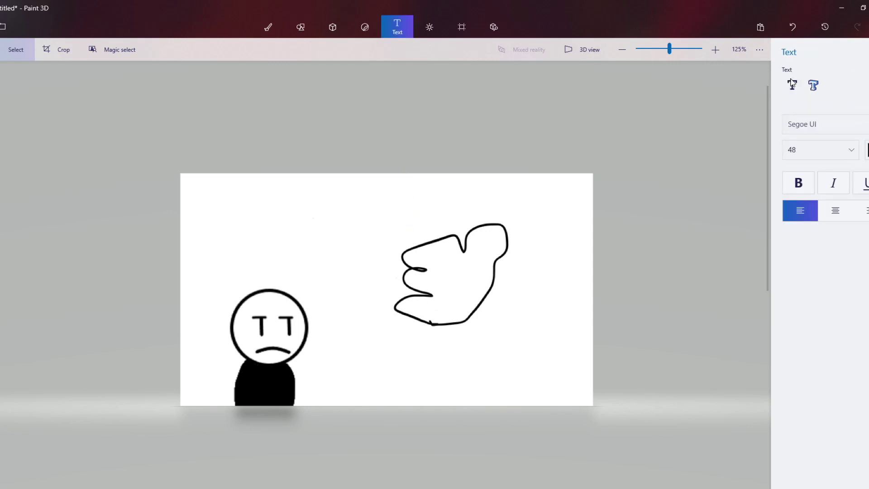
click(792, 83)
click(307, 237)
text(thu)
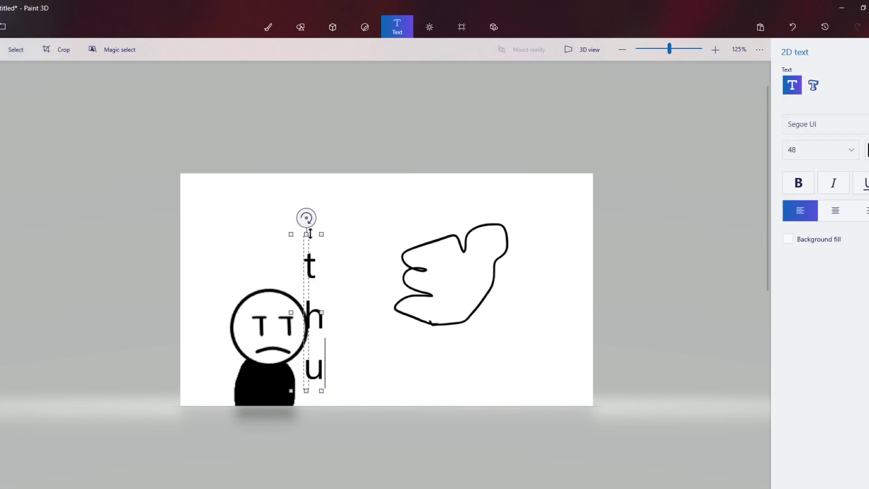
text(mb)
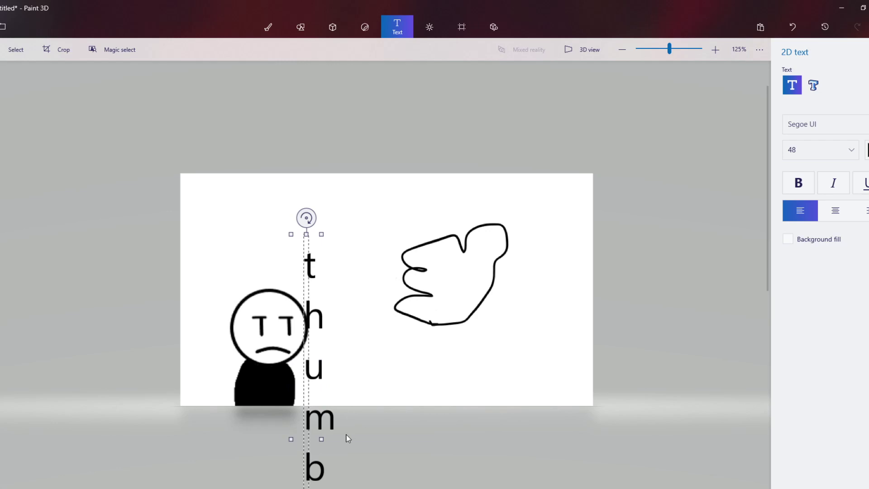
drag(322, 439, 671, 398)
drag(502, 231, 473, 176)
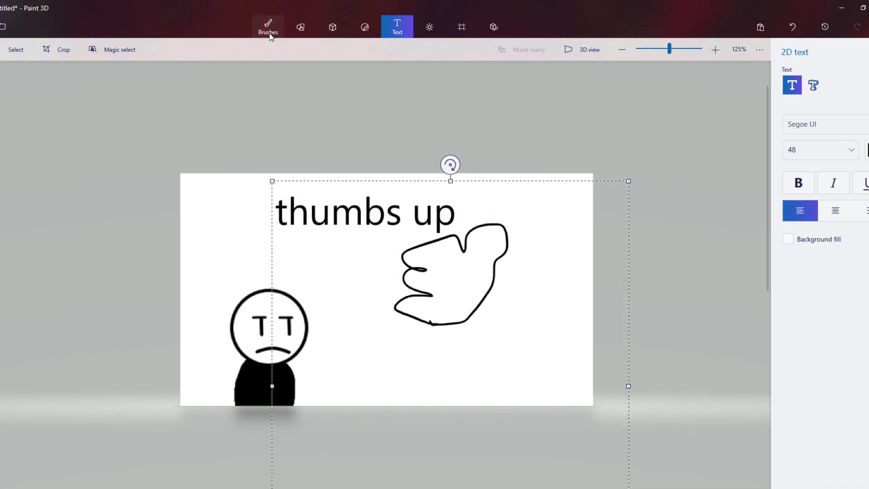
Draw a green checkmark left of the hand with the Marker
click(268, 31)
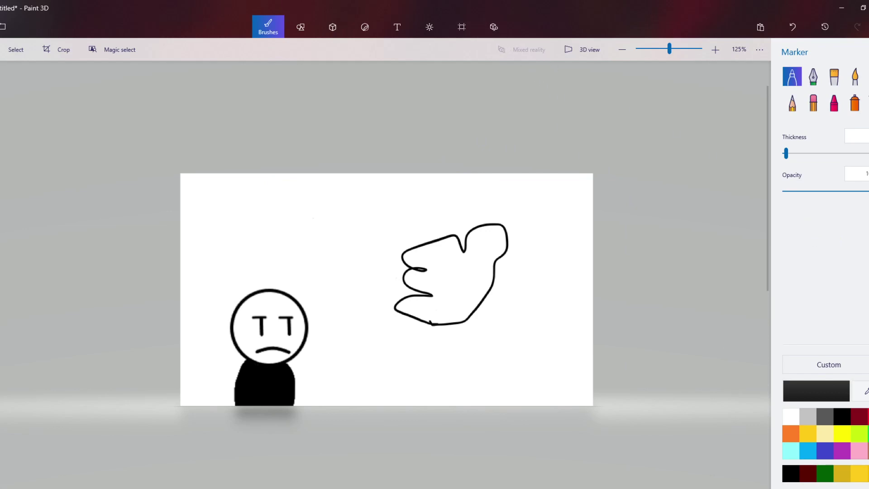
click(859, 433)
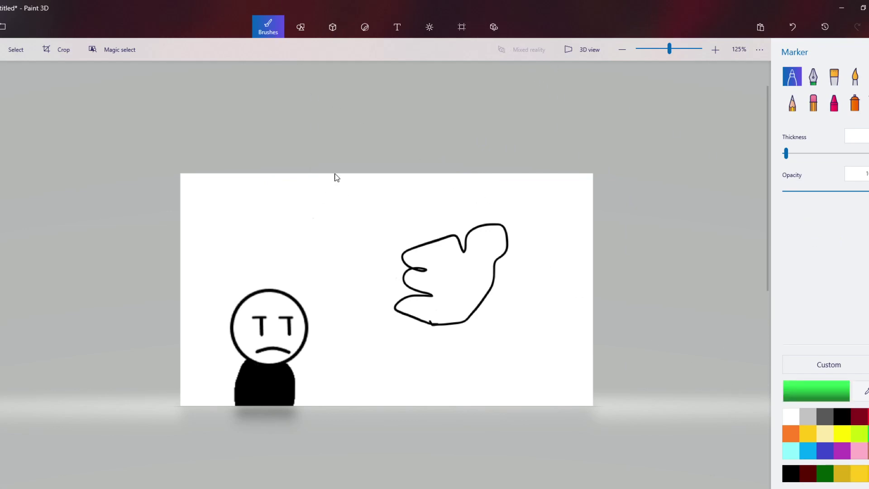
mouse_move(344, 204)
mouse_down()
mouse_move(374, 224)
mouse_move(392, 172)
mouse_up()
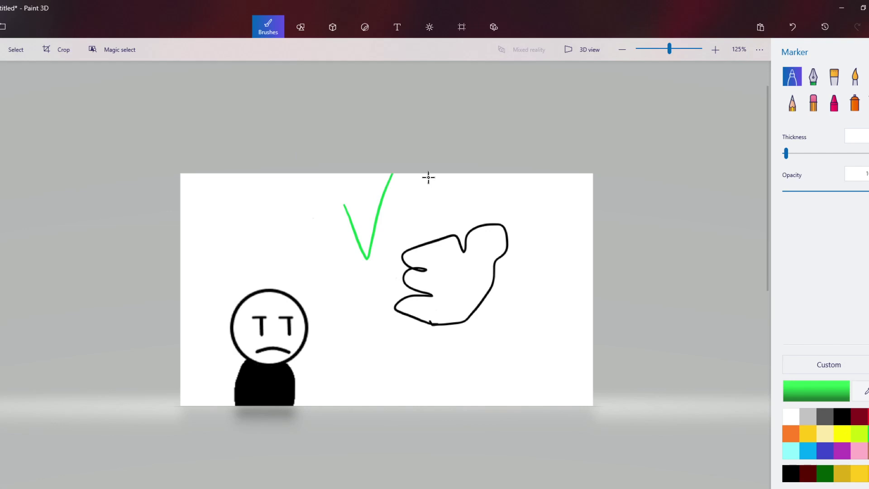
Erase the green checkmark, the black hand outline and the leftover mark
click(813, 102)
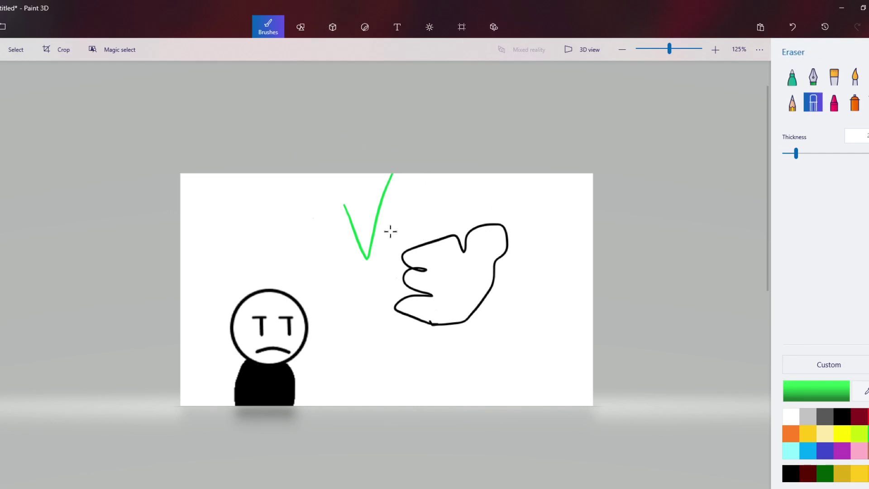
mouse_move(388, 185)
mouse_down()
mouse_move(381, 233)
mouse_move(361, 213)
mouse_move(352, 180)
mouse_move(350, 236)
mouse_up()
mouse_move(453, 229)
mouse_down()
mouse_move(466, 246)
mouse_move(525, 222)
mouse_move(461, 246)
mouse_move(479, 256)
mouse_move(466, 314)
mouse_move(394, 316)
mouse_move(413, 277)
mouse_move(404, 258)
mouse_up()
drag(499, 280, 552, 223)
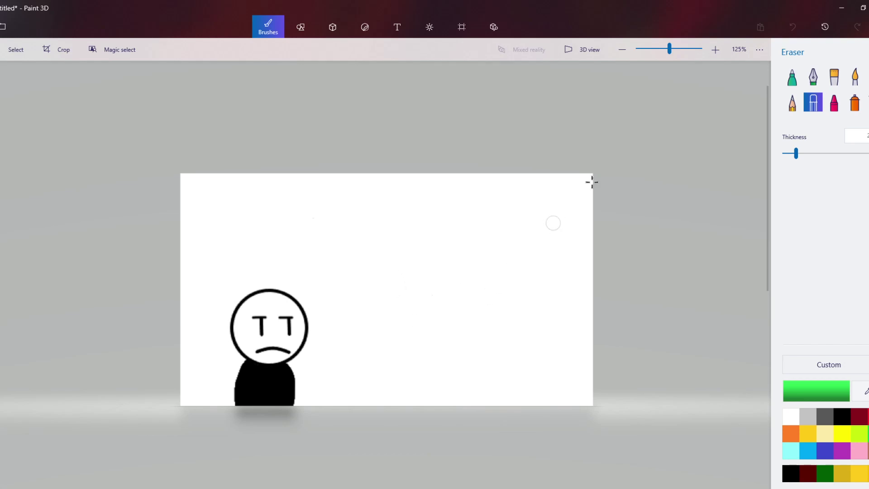
Handwrite WARNING in dark red Marker near the canvas top
click(795, 81)
click(853, 414)
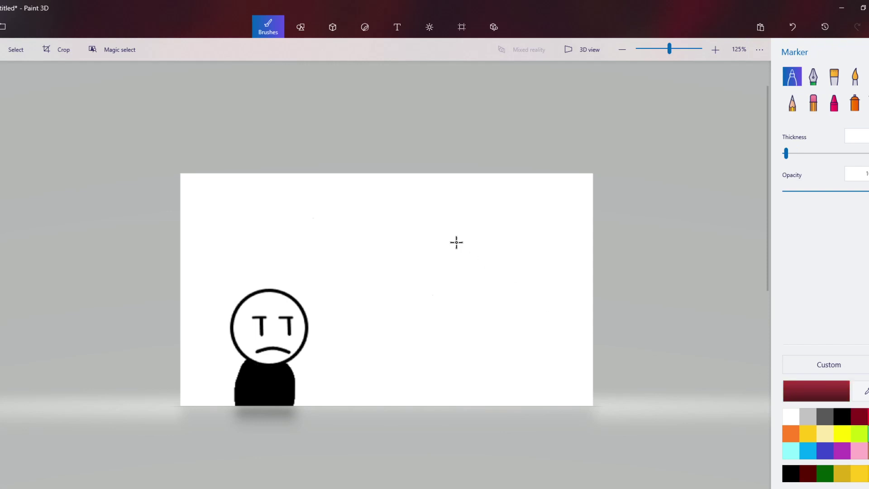
mouse_move(353, 215)
mouse_down()
mouse_move(368, 240)
mouse_move(387, 202)
mouse_up()
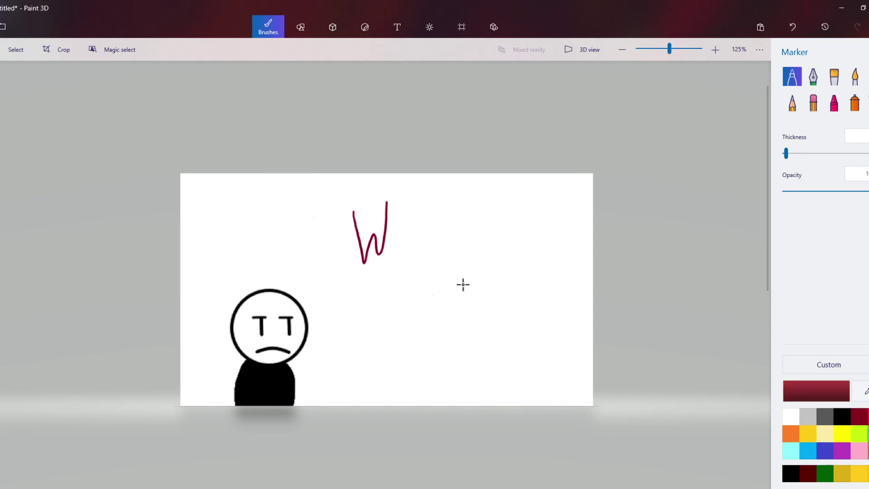
drag(403, 246, 429, 257)
drag(402, 226, 445, 234)
mouse_move(470, 264)
mouse_down()
mouse_move(495, 209)
mouse_move(505, 261)
mouse_move(525, 247)
mouse_move(536, 210)
mouse_up()
click(503, 209)
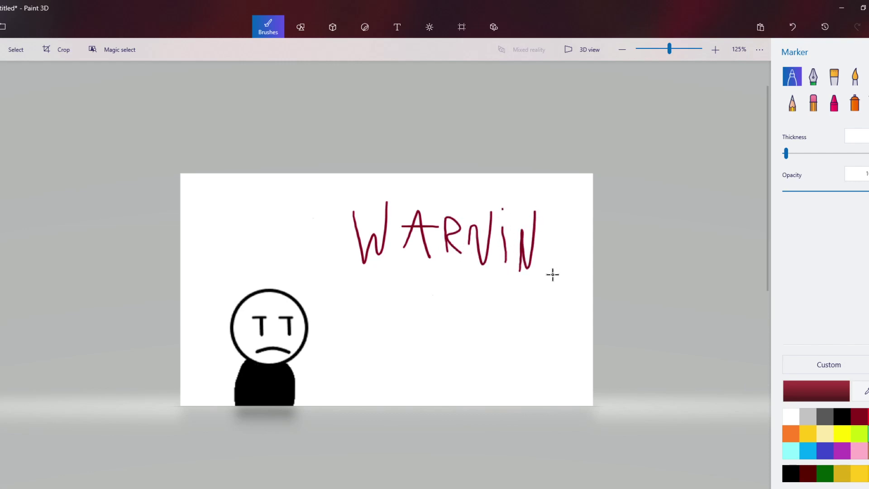
drag(552, 275, 566, 225)
Draw a bright red exclamation mark below WARNING, then switch to black
click(864, 421)
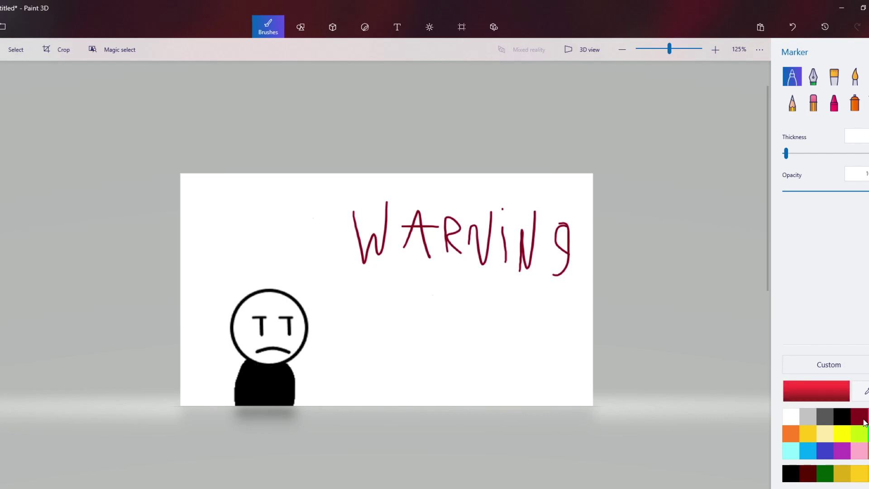
mouse_move(450, 292)
mouse_down()
mouse_move(460, 345)
mouse_move(450, 287)
mouse_move(461, 337)
mouse_up()
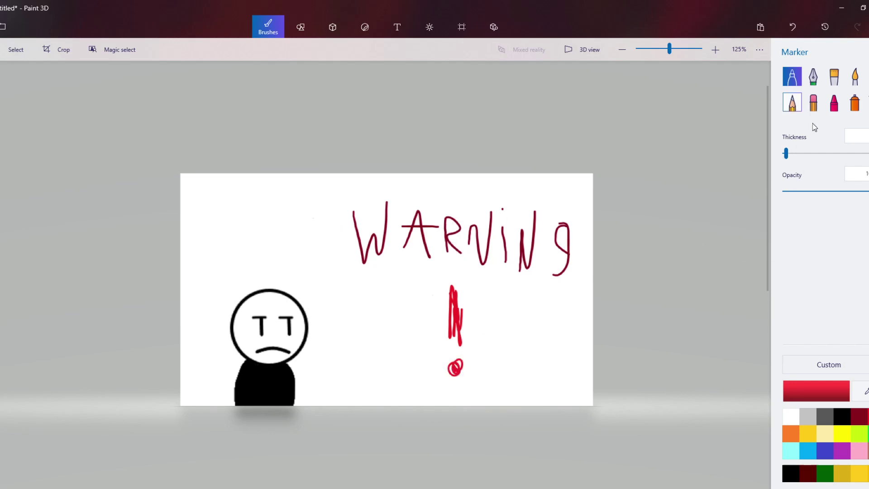
click(842, 415)
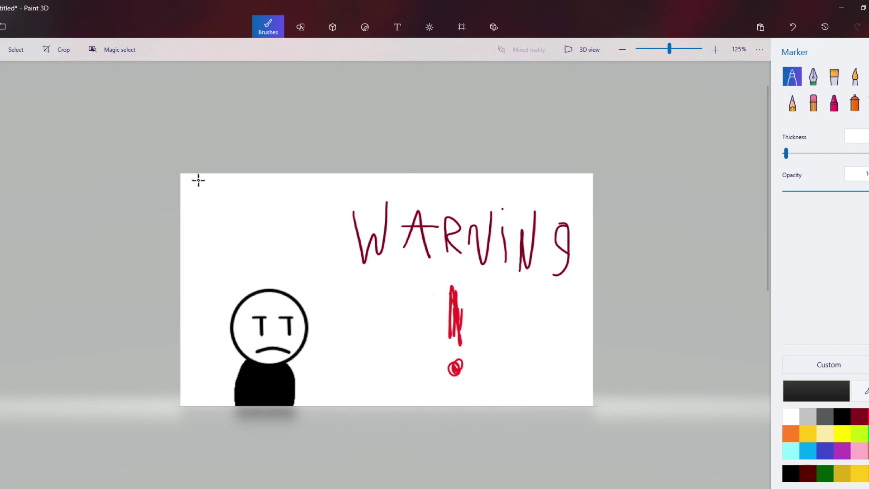
Erase most of the handwritten WARNING letters
click(813, 103)
mouse_move(373, 247)
mouse_down()
mouse_move(407, 202)
mouse_move(357, 218)
mouse_move(404, 209)
mouse_up()
mouse_move(359, 270)
mouse_down()
mouse_move(368, 246)
mouse_move(517, 196)
mouse_move(570, 247)
mouse_move(555, 274)
mouse_move(515, 251)
mouse_move(527, 265)
mouse_move(510, 223)
mouse_move(481, 242)
mouse_move(491, 240)
mouse_move(461, 232)
mouse_move(438, 240)
mouse_move(446, 222)
mouse_move(467, 246)
mouse_move(415, 258)
mouse_up()
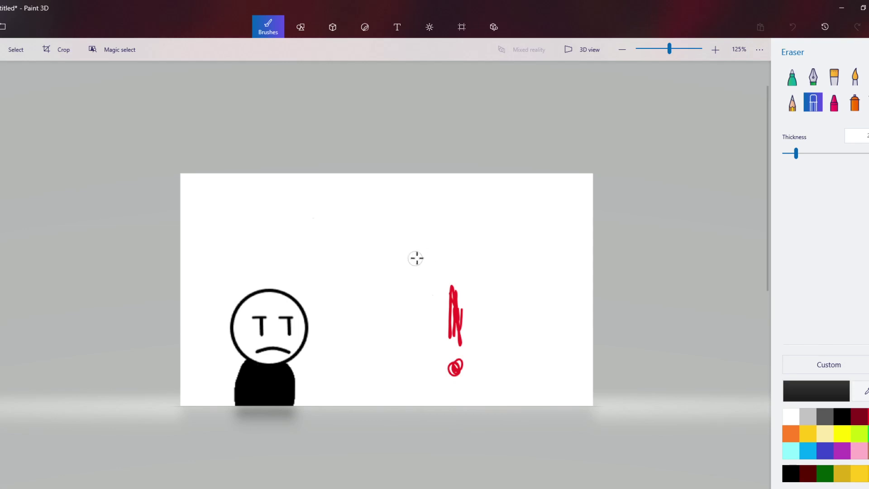
Erase the red exclamation mark, then draw a dark red X and undo it
mouse_move(464, 279)
mouse_down()
mouse_move(446, 262)
mouse_move(449, 386)
mouse_move(450, 364)
mouse_up()
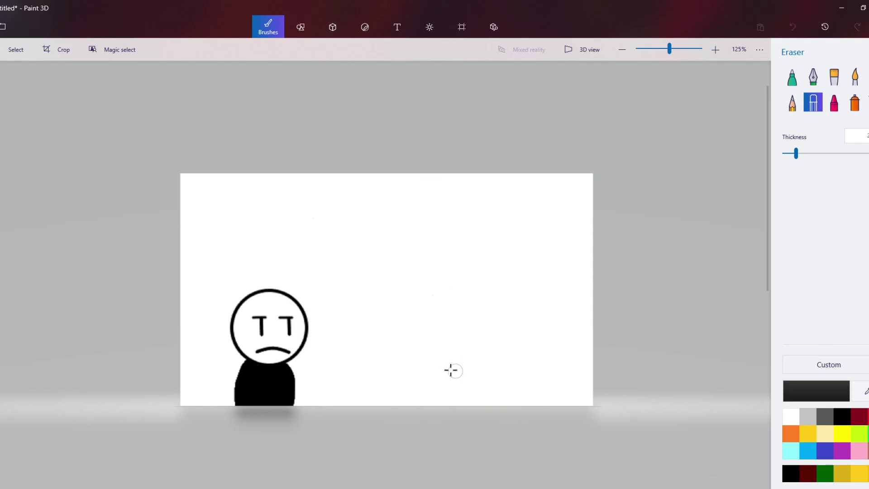
click(792, 78)
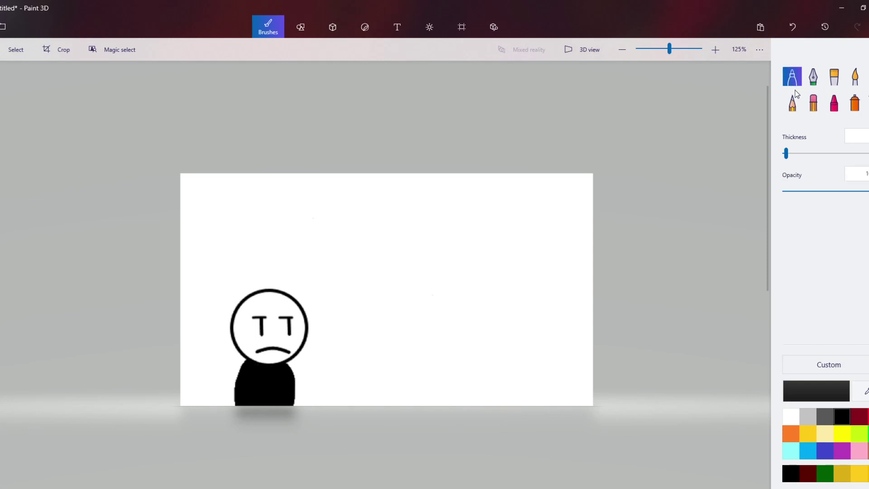
click(864, 421)
drag(472, 225, 391, 302)
drag(395, 227, 466, 329)
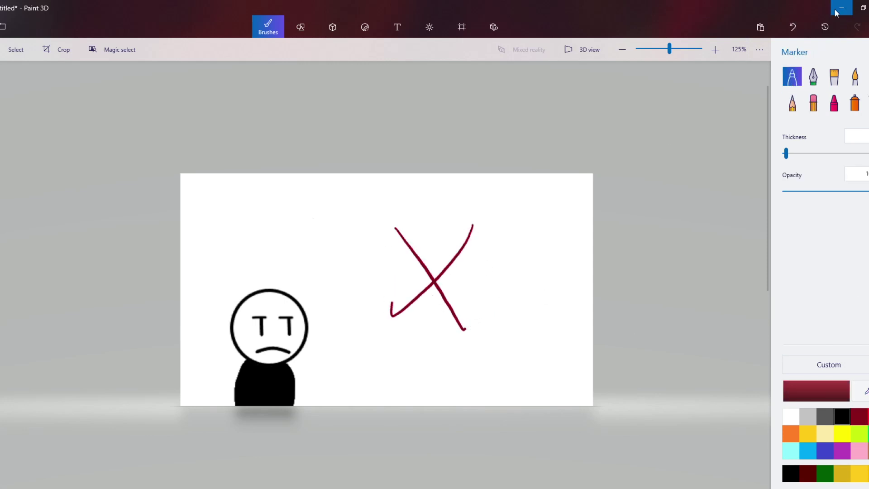
click(794, 24)
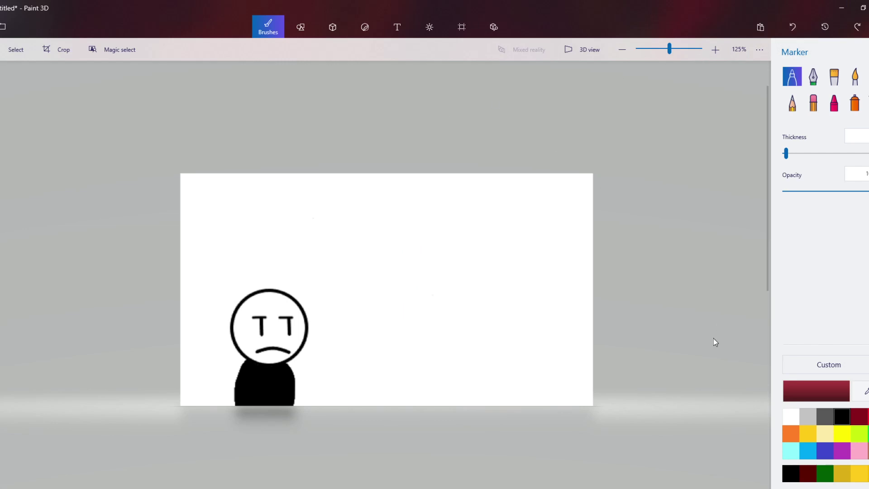
click(840, 416)
drag(429, 325, 472, 323)
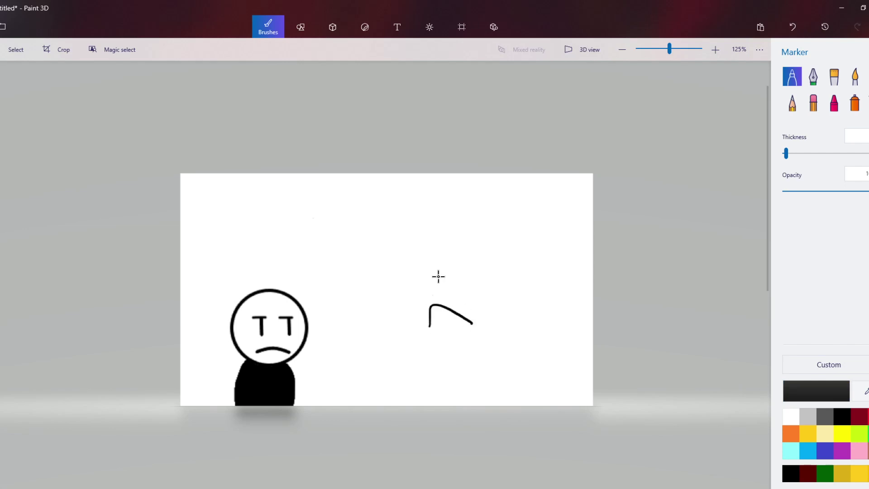
click(429, 270)
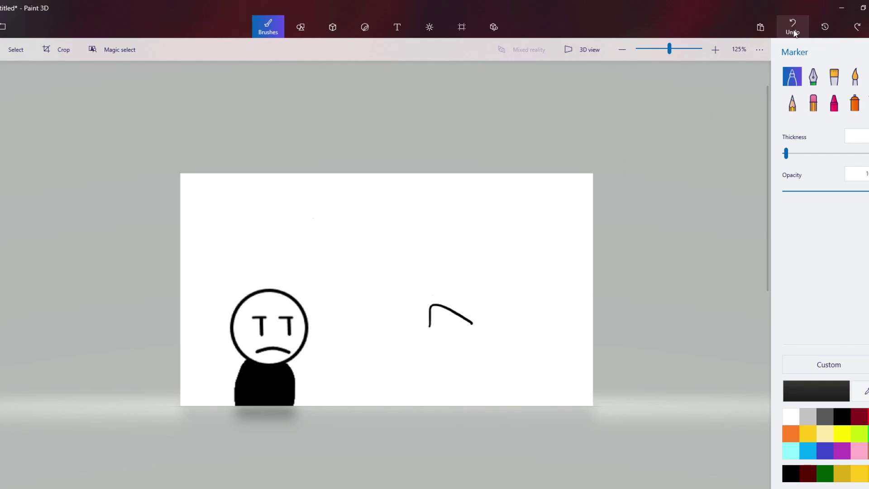
click(794, 33)
mouse_move(435, 290)
mouse_down()
mouse_move(499, 288)
mouse_move(424, 288)
mouse_up()
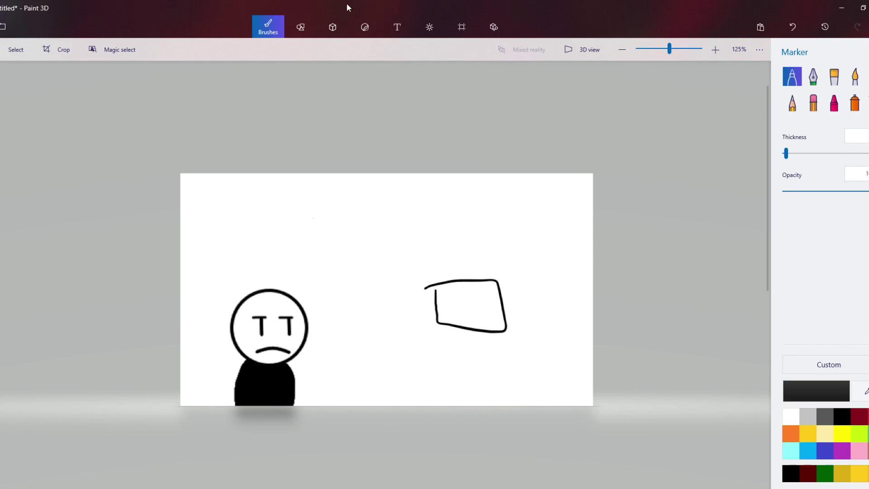
click(278, 31)
mouse_move(417, 272)
mouse_down()
mouse_move(367, 249)
mouse_move(378, 240)
mouse_move(368, 250)
mouse_up()
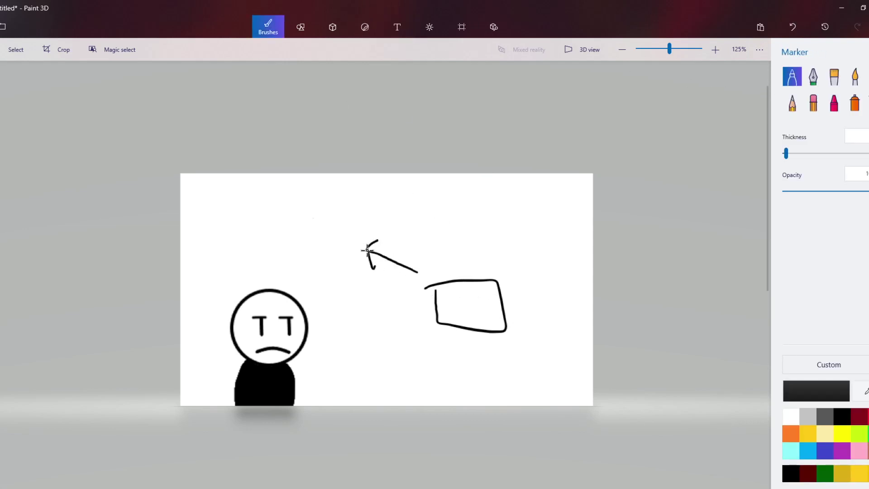
click(369, 203)
drag(378, 196, 385, 200)
drag(327, 200, 333, 199)
mouse_move(282, 270)
mouse_down()
mouse_move(281, 206)
mouse_move(353, 233)
mouse_move(299, 275)
mouse_up()
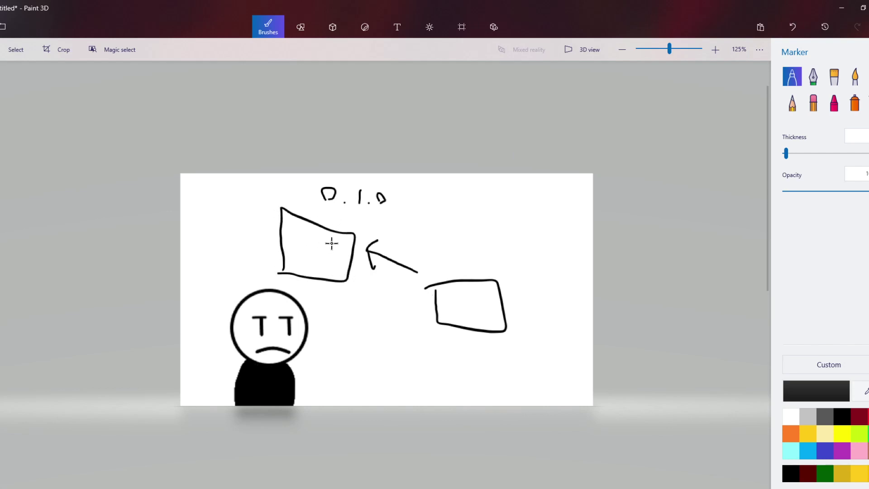
click(799, 33)
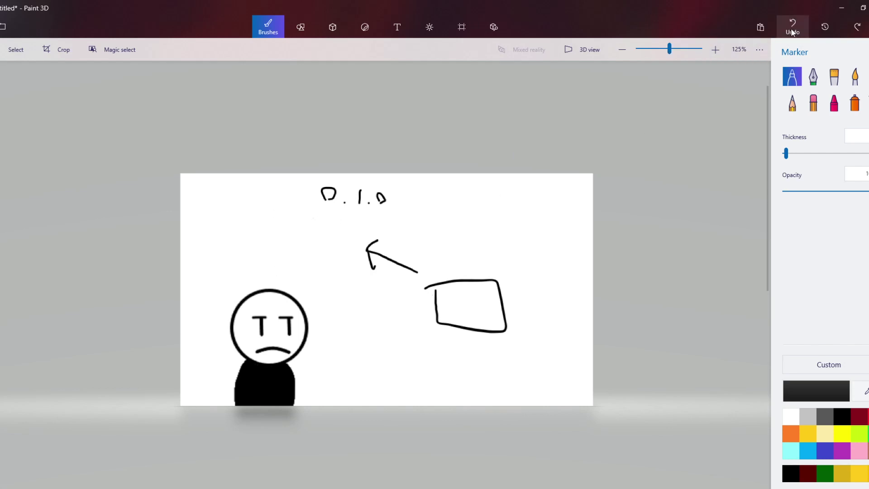
click(794, 31)
click(792, 32)
click(792, 32)
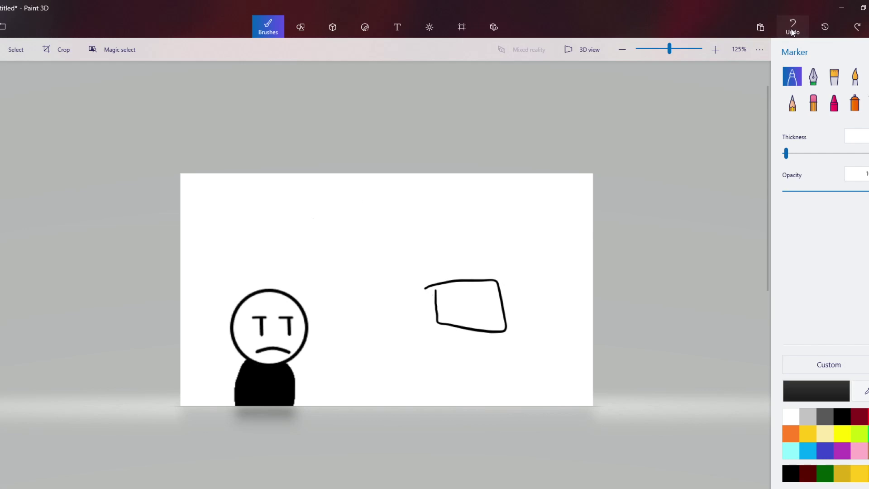
click(803, 27)
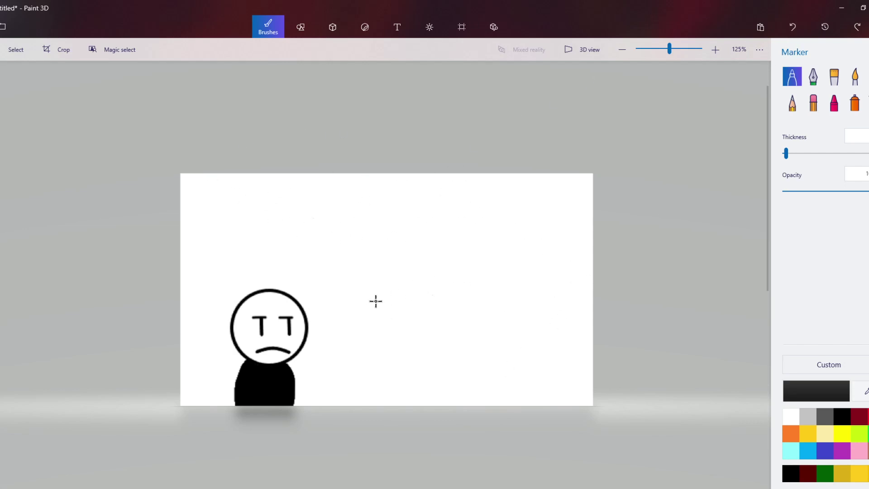
mouse_move(376, 301)
mouse_down()
mouse_move(442, 293)
mouse_move(416, 288)
mouse_move(366, 300)
mouse_move(491, 277)
mouse_up()
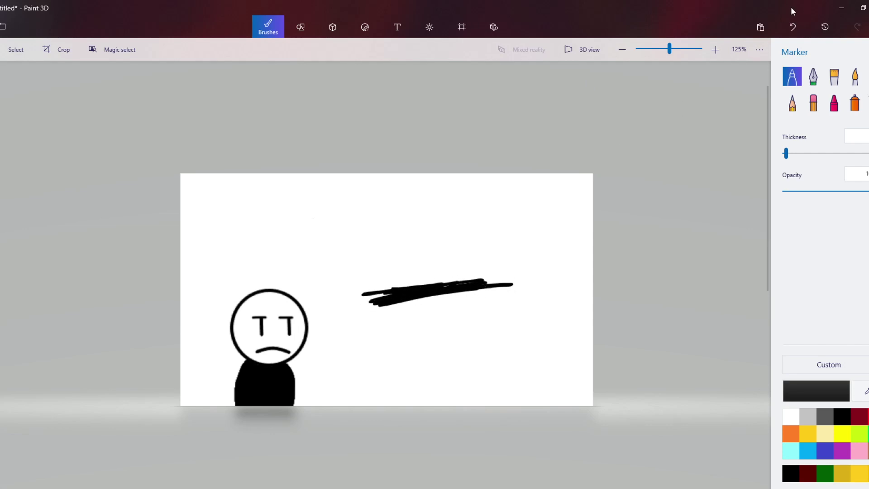
click(796, 30)
mouse_move(236, 290)
mouse_down()
mouse_move(272, 323)
mouse_move(320, 268)
mouse_up()
click(792, 27)
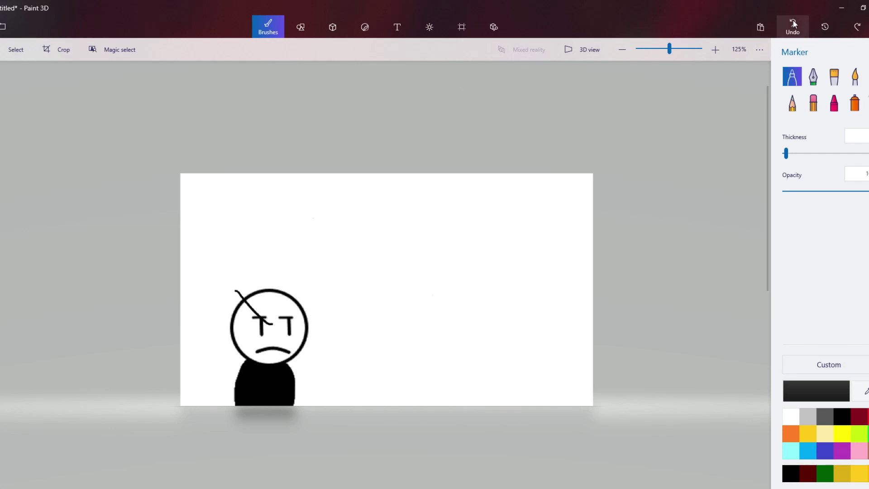
click(17, 48)
drag(227, 232, 391, 405)
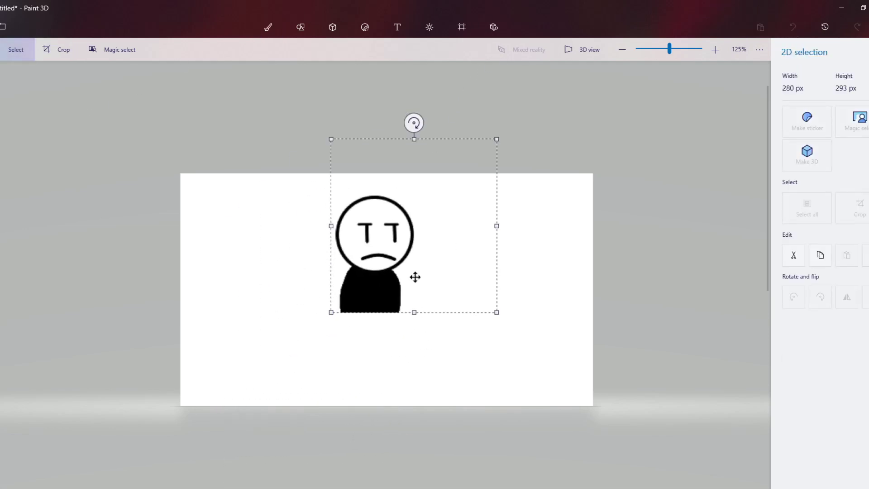
mouse_move(274, 385)
mouse_down()
mouse_move(251, 404)
mouse_move(274, 385)
mouse_up()
click(268, 27)
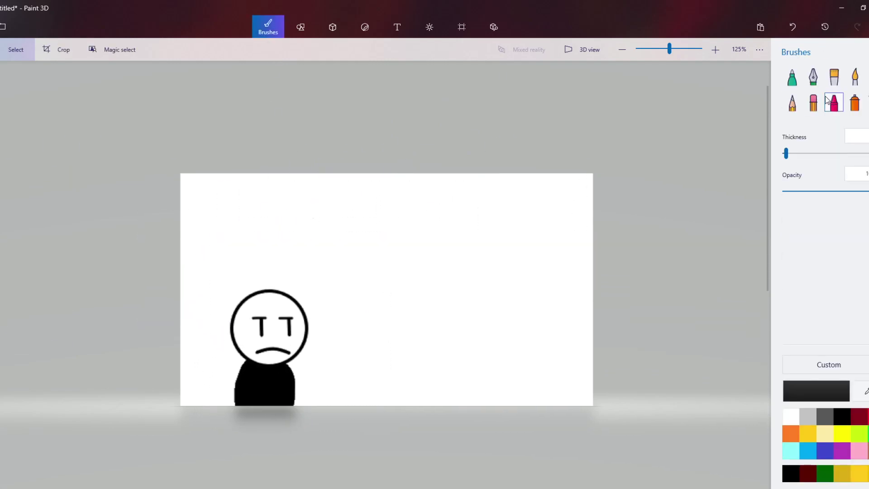
drag(366, 244, 400, 292)
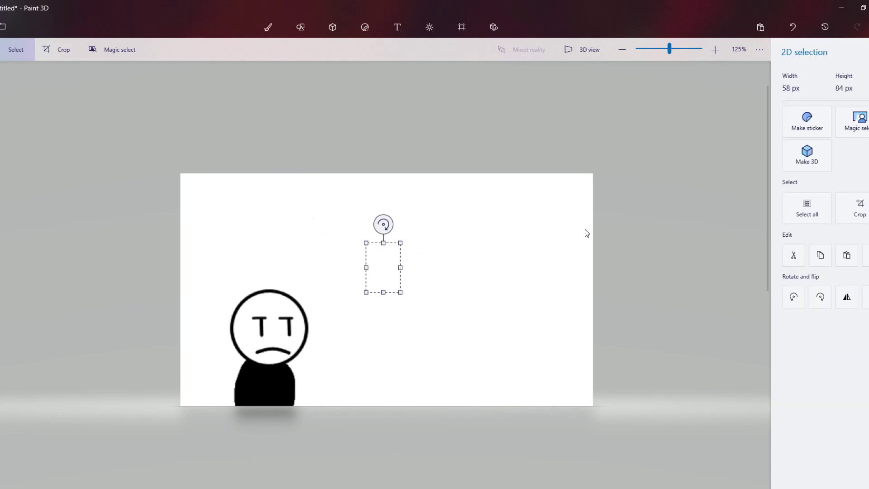
click(256, 34)
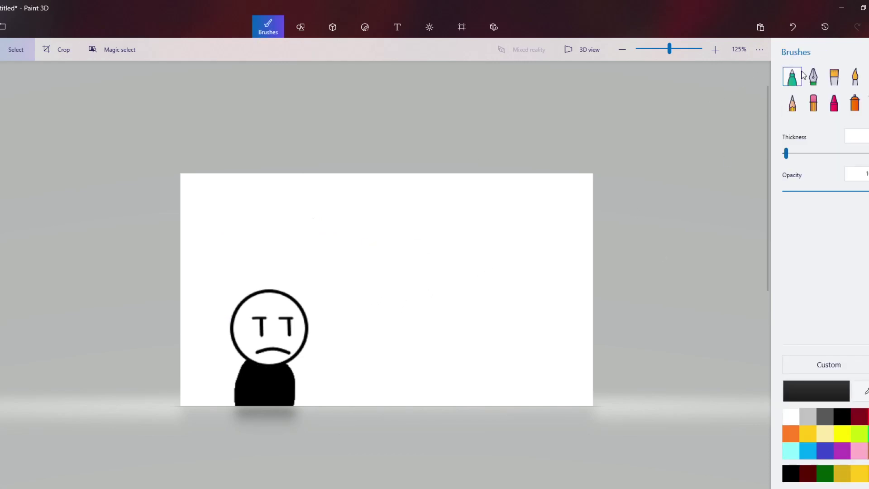
mouse_move(374, 228)
mouse_down()
mouse_move(422, 246)
mouse_move(435, 209)
mouse_up()
mouse_move(457, 261)
mouse_down()
mouse_move(548, 285)
mouse_move(562, 214)
mouse_up()
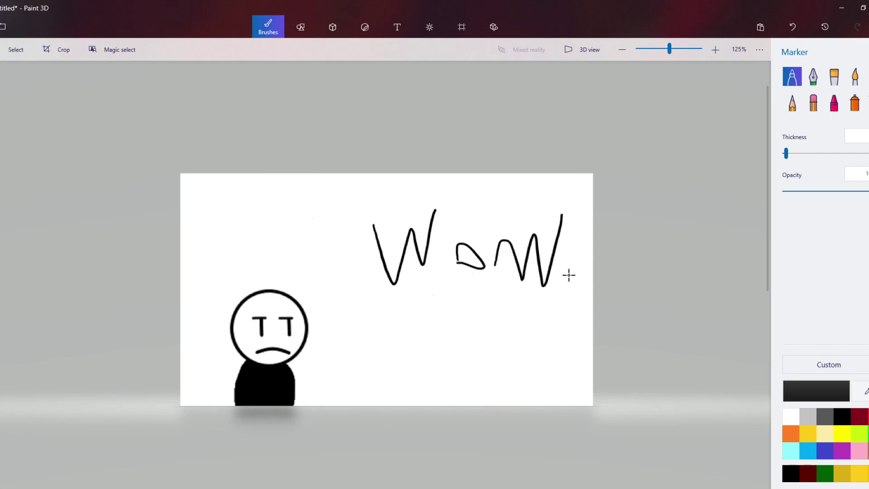
drag(569, 276, 569, 255)
drag(402, 310, 438, 305)
mouse_move(455, 351)
mouse_down()
mouse_move(498, 349)
mouse_move(522, 359)
mouse_move(545, 342)
mouse_up()
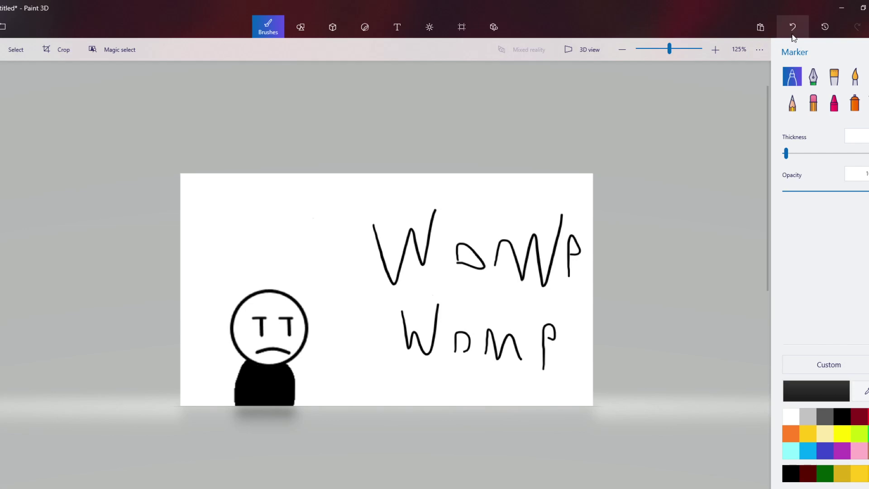
click(795, 29)
click(796, 28)
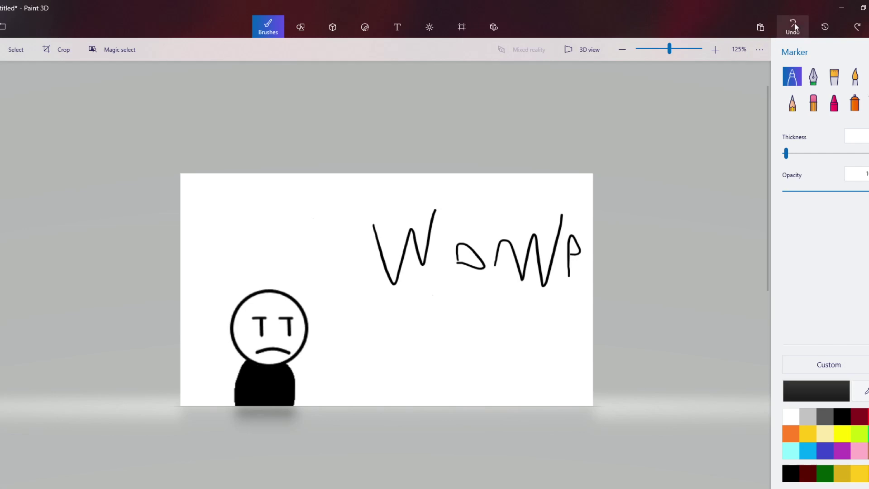
click(792, 27)
click(793, 27)
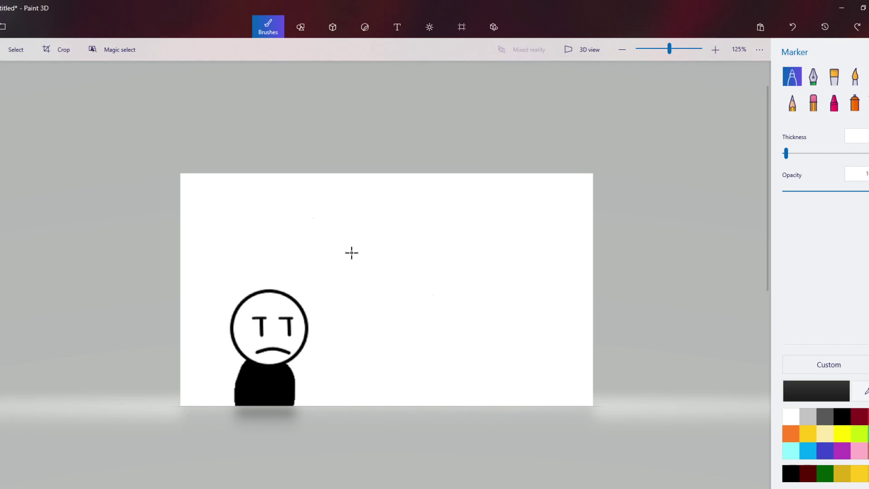
drag(345, 261, 339, 263)
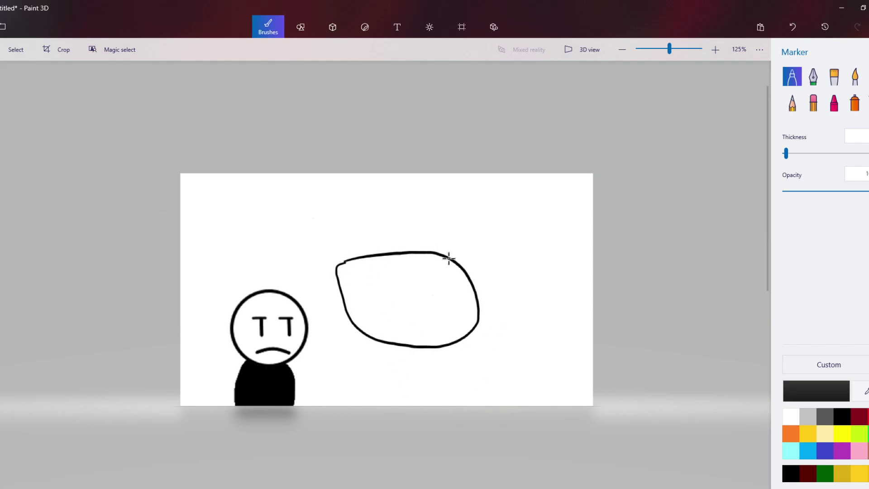
click(794, 28)
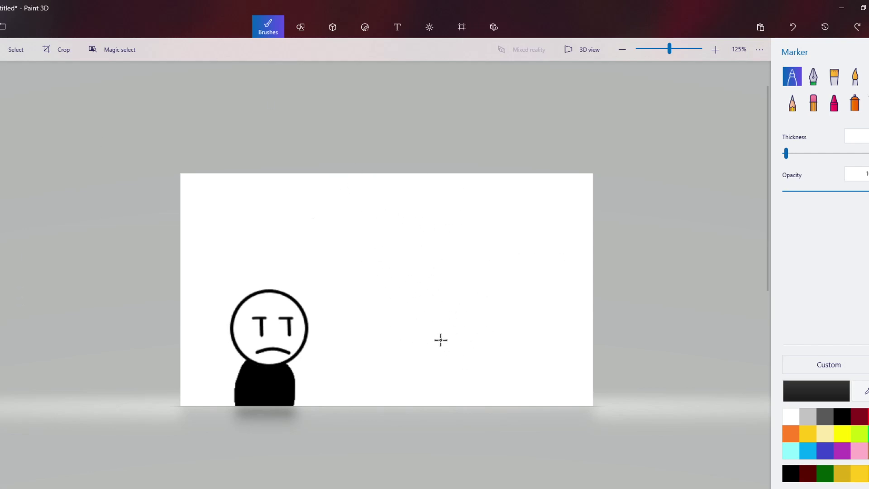
Sketch black flashlight strokes right of the figure, undoing one loop
mouse_move(443, 358)
mouse_down()
mouse_move(391, 249)
mouse_move(443, 357)
mouse_up()
click(793, 27)
mouse_move(442, 278)
mouse_down()
mouse_move(462, 297)
mouse_move(461, 287)
mouse_move(481, 291)
mouse_move(422, 292)
mouse_move(413, 305)
mouse_up()
Cross out the flashlight with a dark red X, then undo the X and more strokes
click(859, 416)
drag(473, 266, 426, 302)
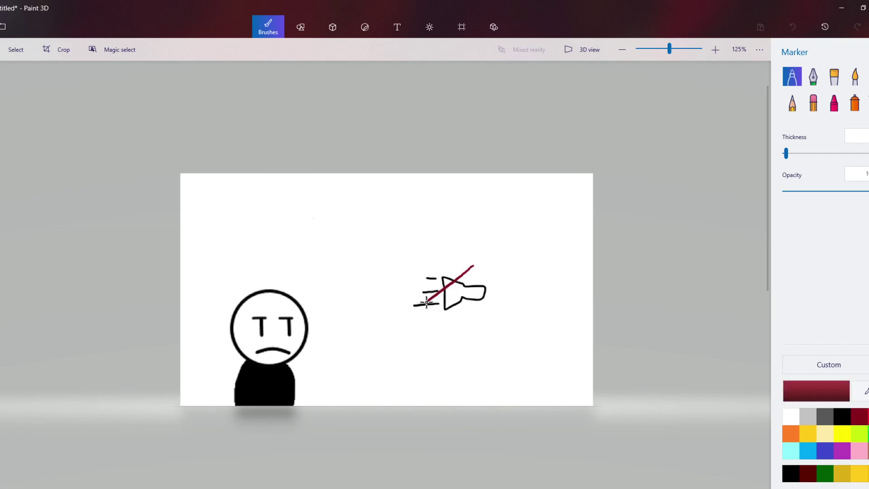
drag(423, 261, 481, 325)
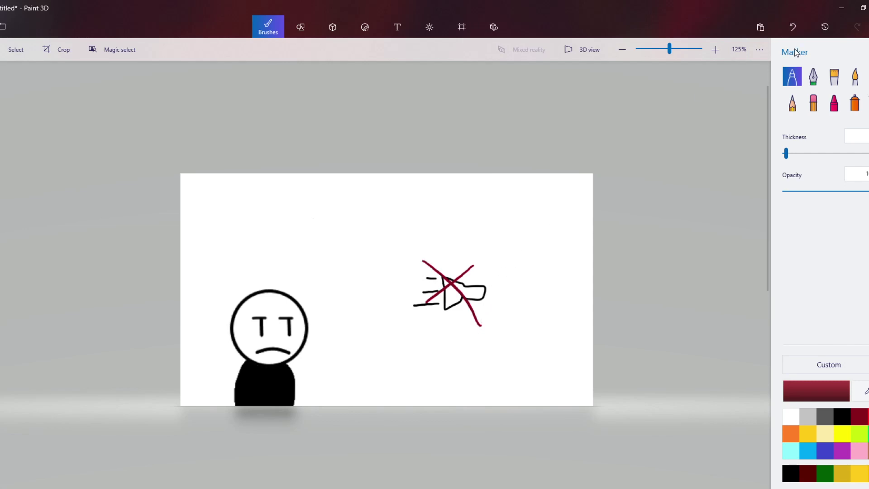
click(796, 25)
click(797, 26)
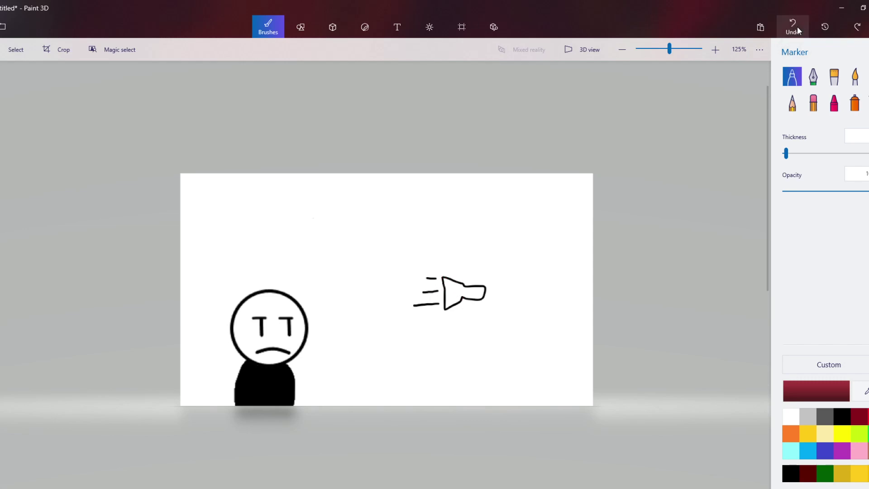
click(797, 25)
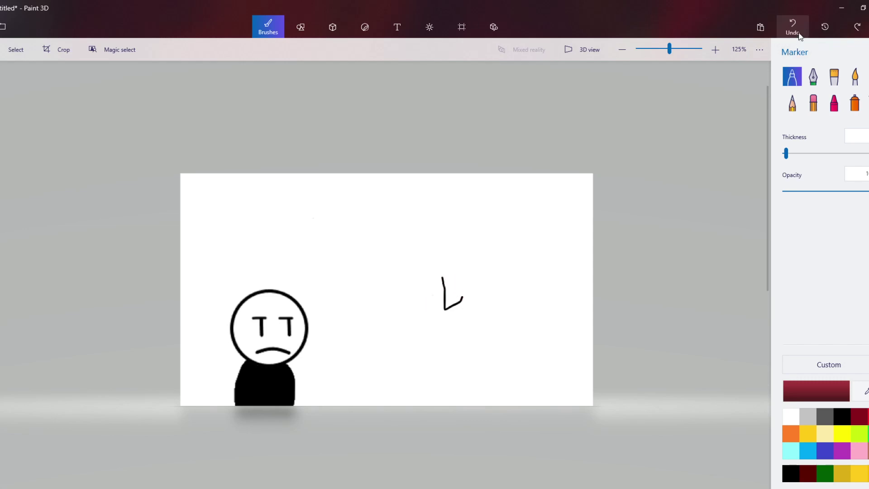
Undo the last flashlight stroke and draw a black lips-and-teeth mouth doodle
click(792, 26)
click(842, 415)
drag(476, 304, 479, 303)
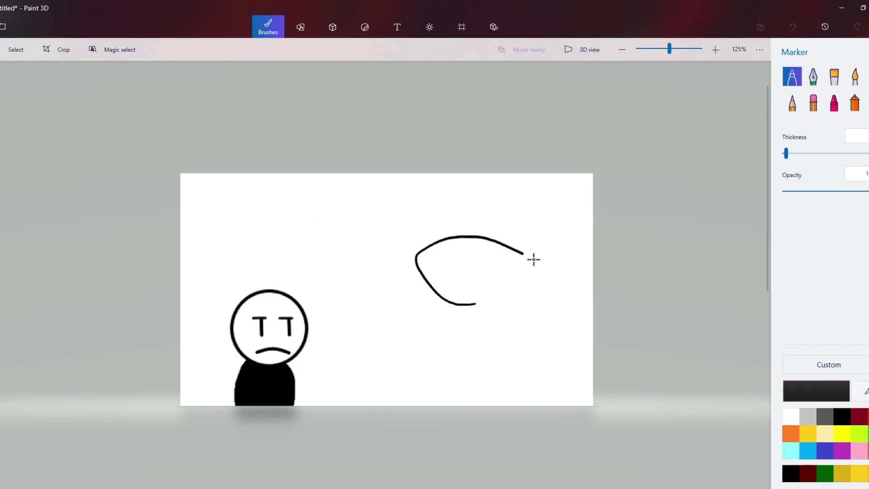
drag(428, 283, 444, 296)
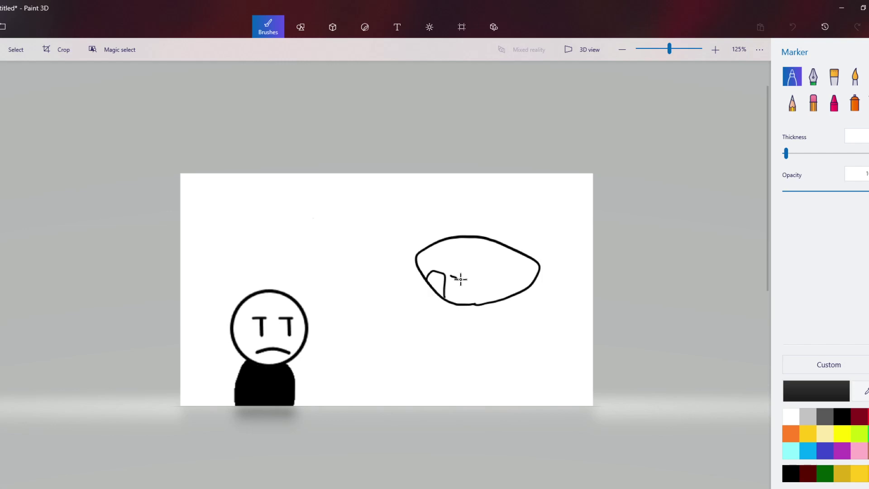
mouse_move(460, 280)
mouse_down()
mouse_move(461, 303)
mouse_move(522, 279)
mouse_move(531, 292)
mouse_up()
mouse_move(429, 248)
mouse_down()
mouse_move(455, 238)
mouse_move(477, 248)
mouse_move(485, 238)
mouse_move(459, 251)
mouse_move(511, 256)
mouse_up()
Undo every stroke of the mouth doodle
click(791, 27)
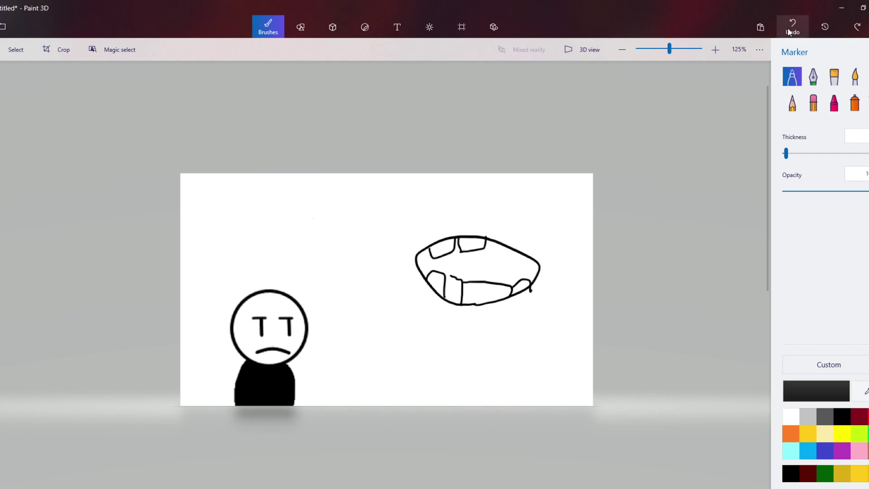
click(791, 27)
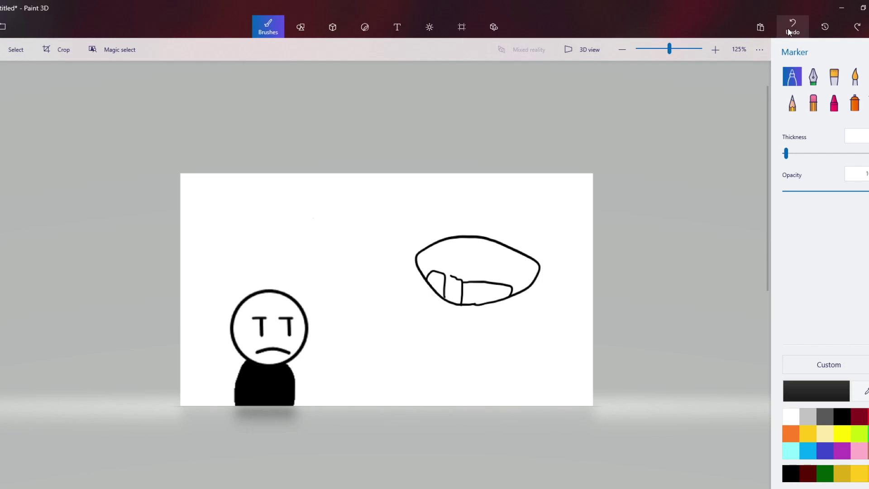
click(788, 30)
click(790, 29)
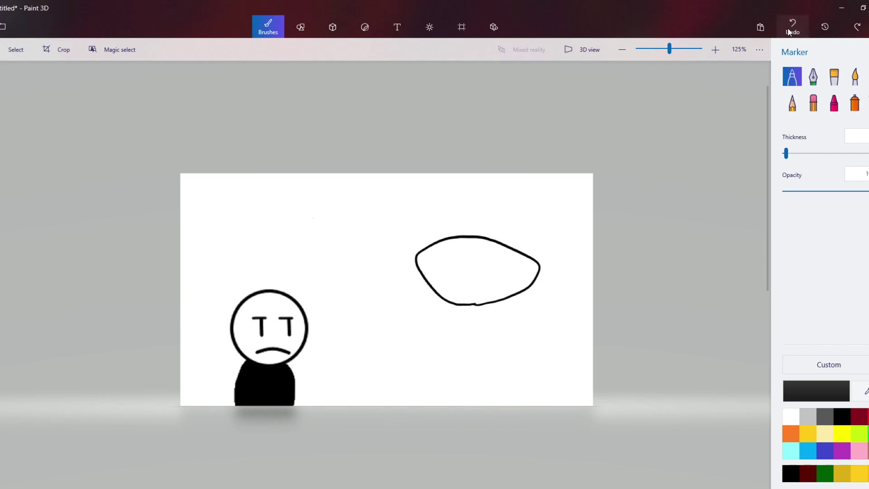
click(789, 30)
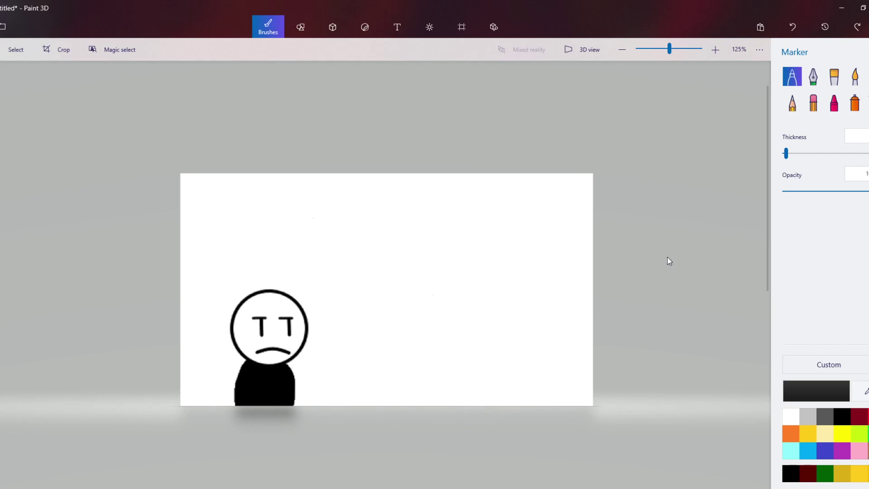
mouse_move(415, 331)
mouse_down()
mouse_move(422, 316)
mouse_move(443, 338)
mouse_up()
drag(411, 281, 415, 281)
click(459, 290)
click(792, 27)
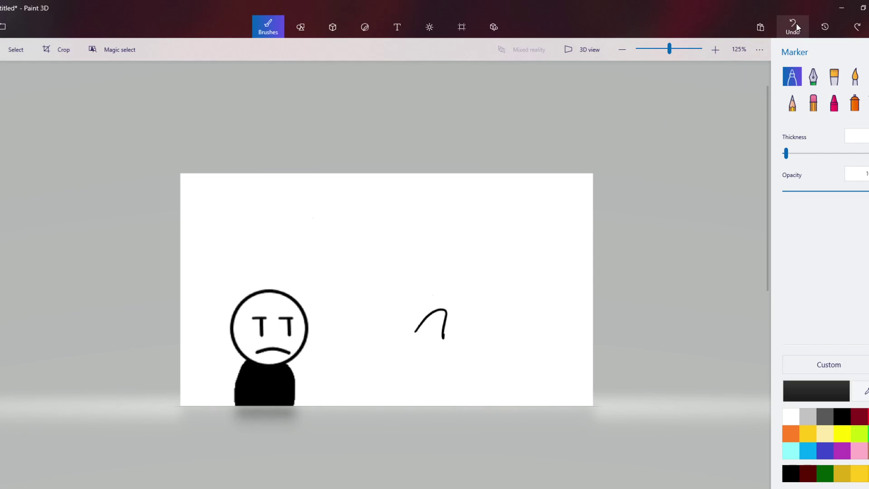
click(792, 26)
mouse_move(240, 323)
mouse_down()
mouse_move(274, 303)
mouse_move(271, 309)
mouse_move(299, 326)
mouse_up()
click(792, 27)
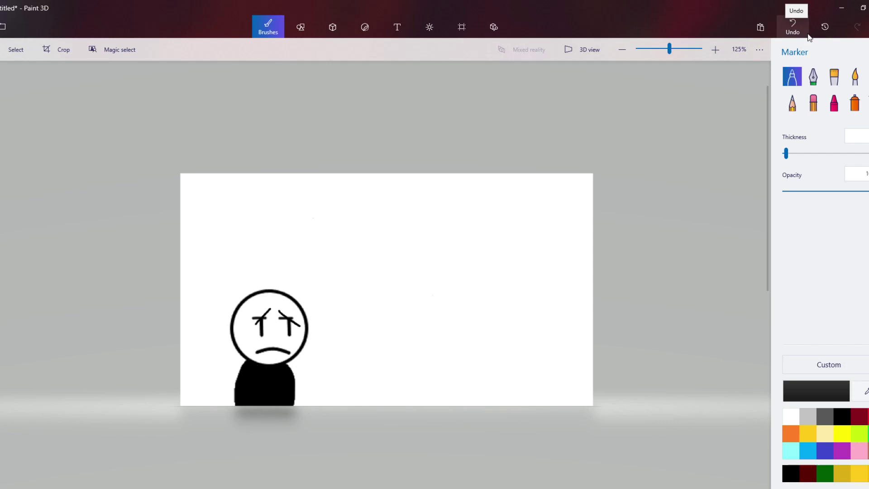
click(794, 26)
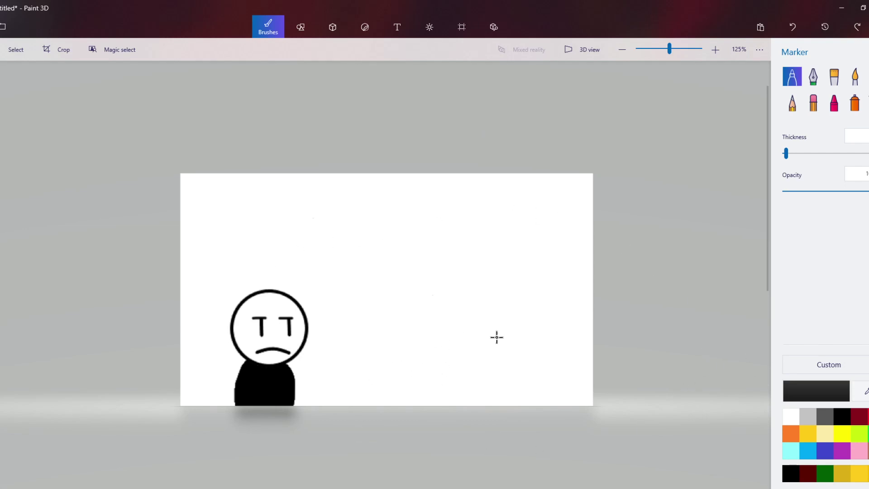
mouse_move(461, 345)
mouse_down()
mouse_move(495, 349)
mouse_move(477, 310)
mouse_up()
click(785, 35)
drag(396, 240, 399, 237)
drag(419, 288, 453, 287)
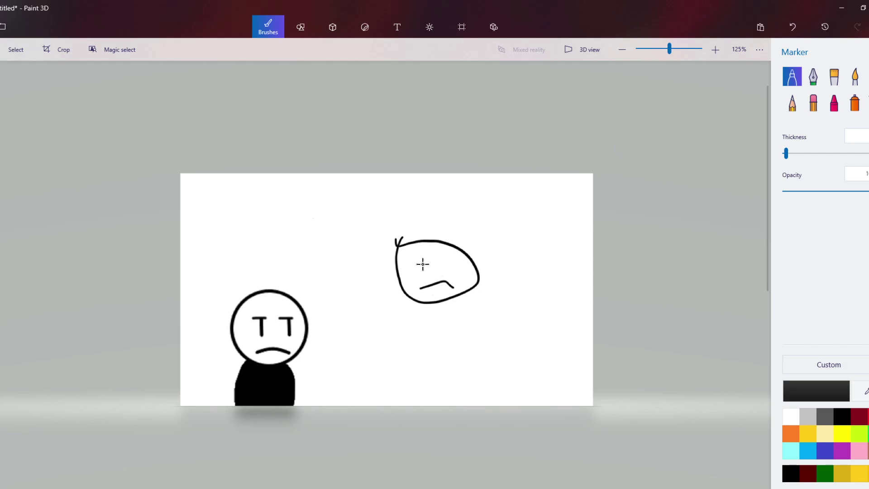
click(423, 264)
mouse_move(421, 354)
mouse_down()
mouse_move(425, 246)
mouse_move(464, 247)
mouse_move(417, 354)
mouse_move(382, 266)
mouse_move(520, 290)
mouse_move(391, 294)
mouse_move(392, 335)
mouse_move(439, 346)
mouse_move(485, 298)
mouse_up()
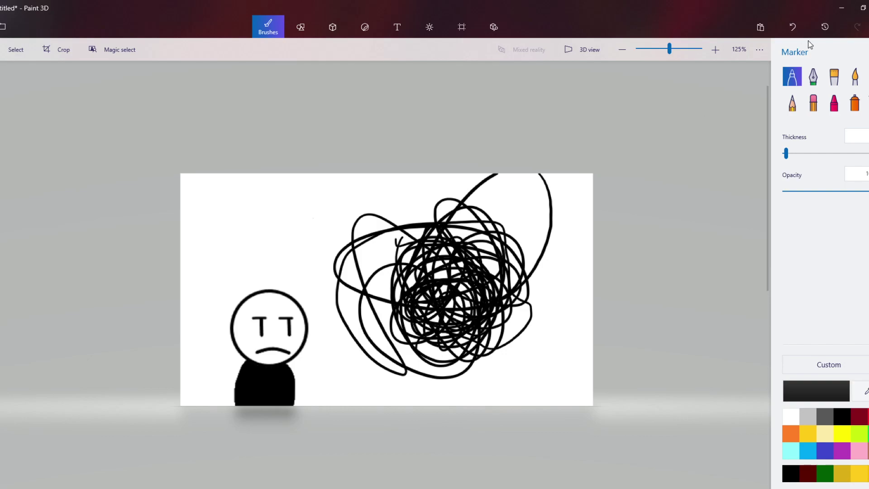
click(794, 27)
click(794, 27)
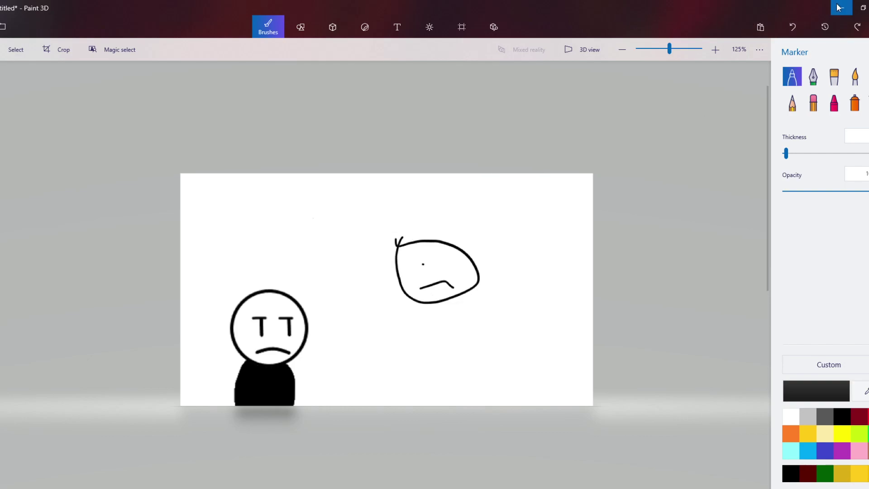
click(799, 23)
click(780, 28)
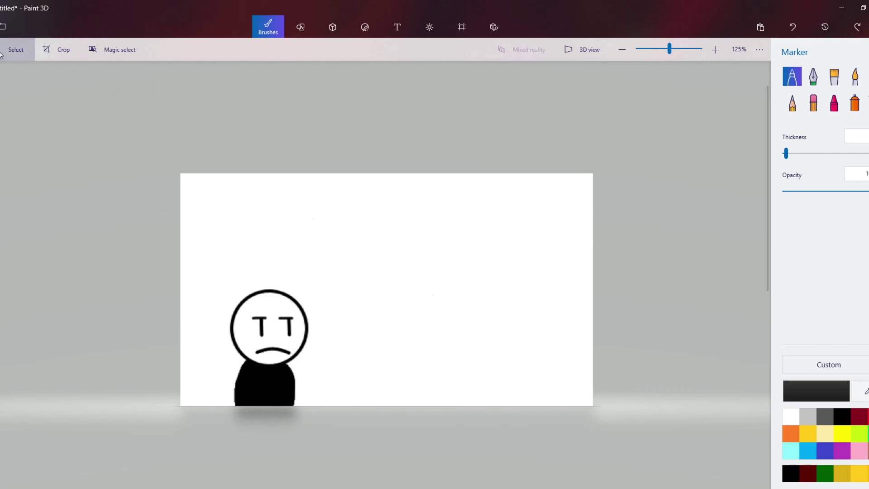
Select the sad figure with a rectangle and cut it from the canvas
click(16, 49)
drag(172, 246, 388, 477)
mouse_move(306, 378)
mouse_down()
mouse_move(392, 293)
mouse_move(402, 355)
mouse_move(454, 337)
mouse_move(285, 379)
mouse_move(283, 393)
mouse_move(148, 328)
mouse_move(297, 381)
mouse_move(479, 334)
mouse_up()
key(ctrl+x)
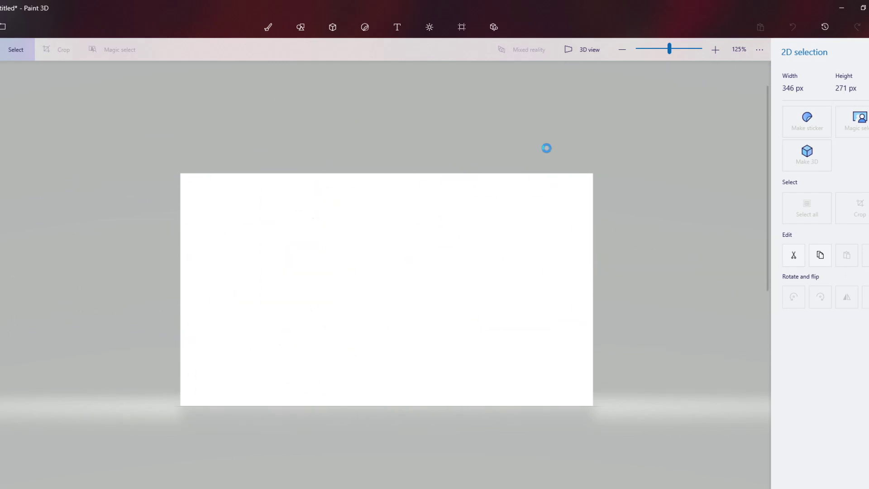
drag(516, 195, 618, 183)
Draw a smiling stick figure with dotted eyes and a scribbled body using the Marker
click(268, 28)
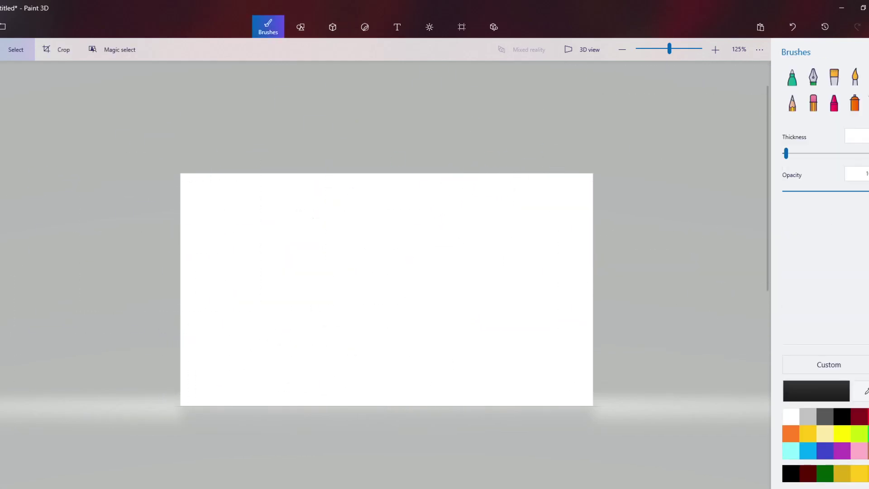
click(792, 77)
mouse_move(392, 285)
mouse_down()
mouse_move(355, 227)
mouse_move(382, 278)
mouse_move(414, 267)
mouse_move(415, 239)
mouse_up()
click(367, 236)
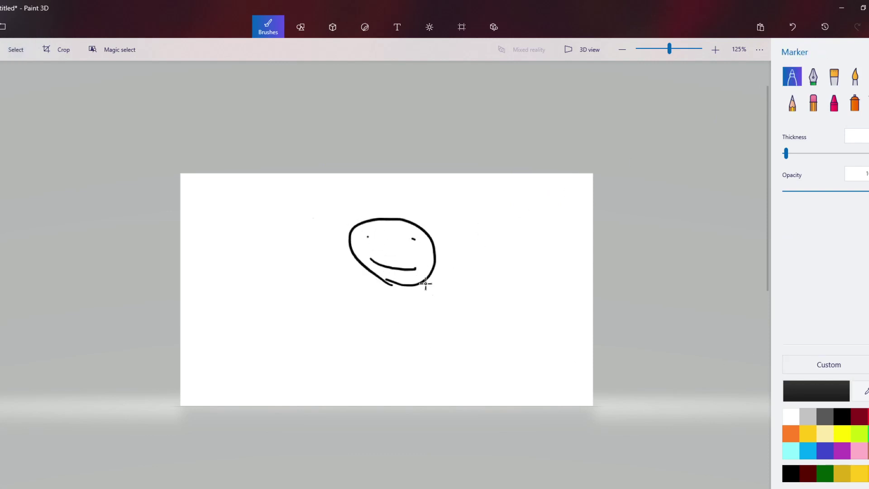
mouse_move(383, 285)
mouse_down()
mouse_move(348, 299)
mouse_move(428, 371)
mouse_move(389, 317)
mouse_move(401, 384)
mouse_move(394, 334)
mouse_move(402, 316)
mouse_move(420, 353)
mouse_move(389, 407)
mouse_up()
drag(379, 446, 380, 330)
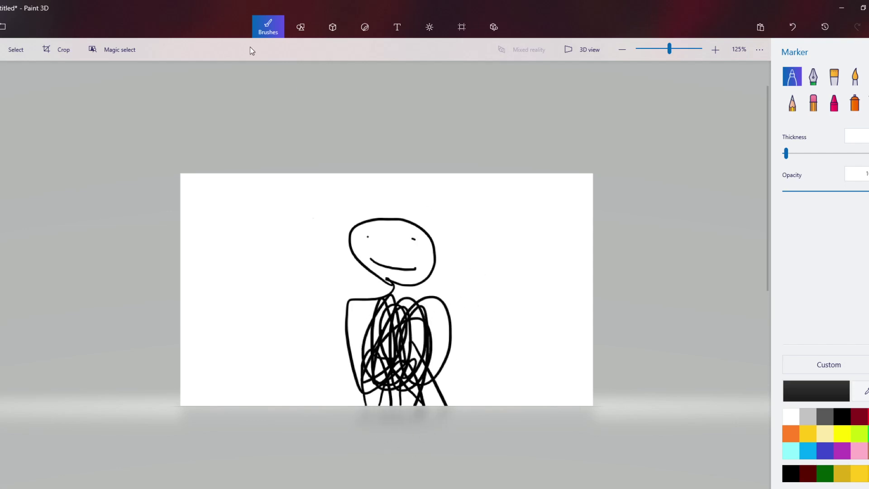
Select the smiling figure and move it up and to the left
click(27, 48)
drag(213, 102, 525, 335)
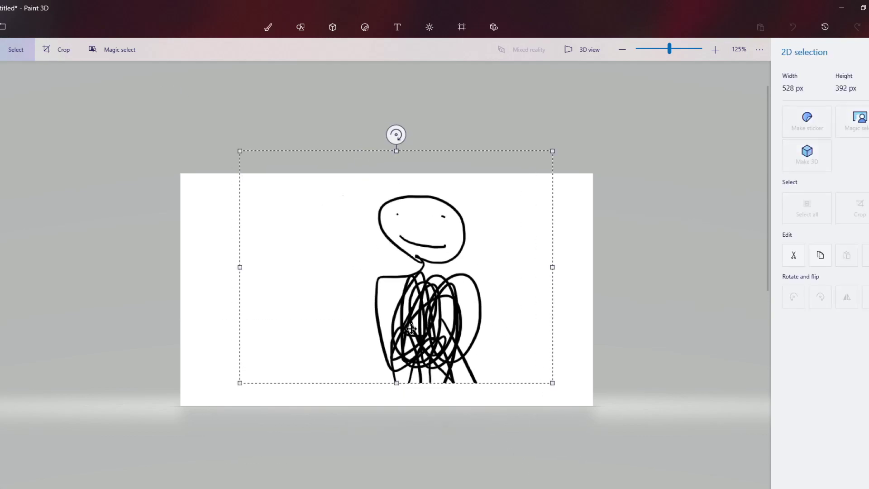
mouse_move(388, 309)
mouse_down()
mouse_move(215, 285)
mouse_move(434, 297)
mouse_move(446, 311)
mouse_move(368, 327)
mouse_move(454, 321)
mouse_move(365, 356)
mouse_move(371, 348)
mouse_move(317, 340)
mouse_move(452, 361)
mouse_move(325, 327)
mouse_move(468, 354)
mouse_move(305, 347)
mouse_move(362, 350)
mouse_up()
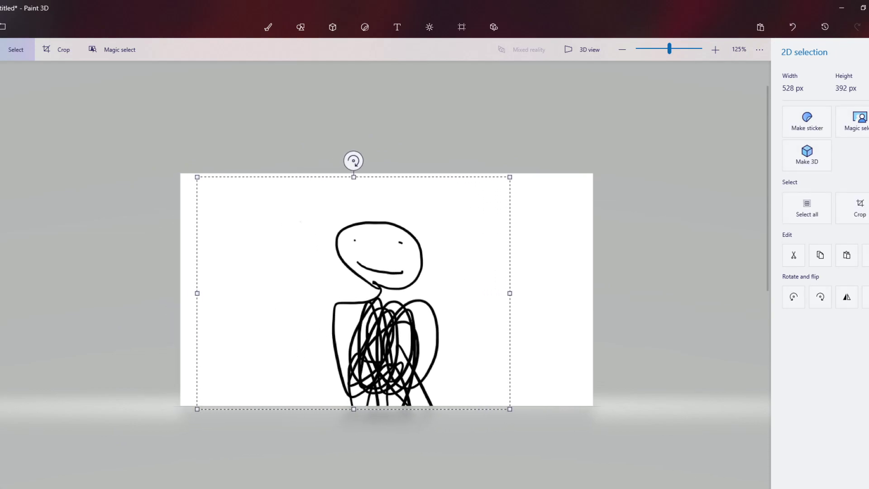